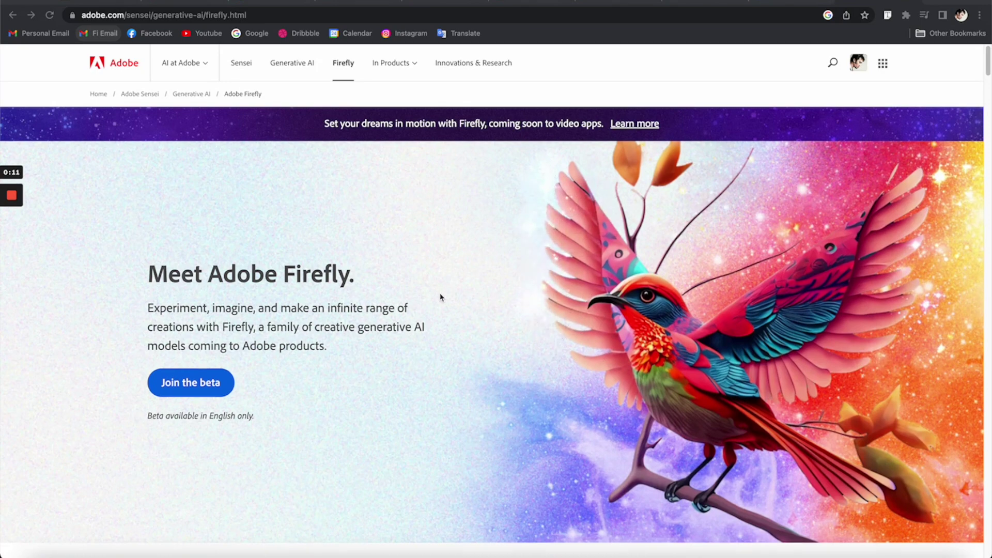
Step: Scroll through the 'You're in!' Firefly beta email and follow its firefly.adobe.com link
{"action": "scroll", "coordinate": [441, 297], "scroll_direction": "down", "scroll_amount": 3}
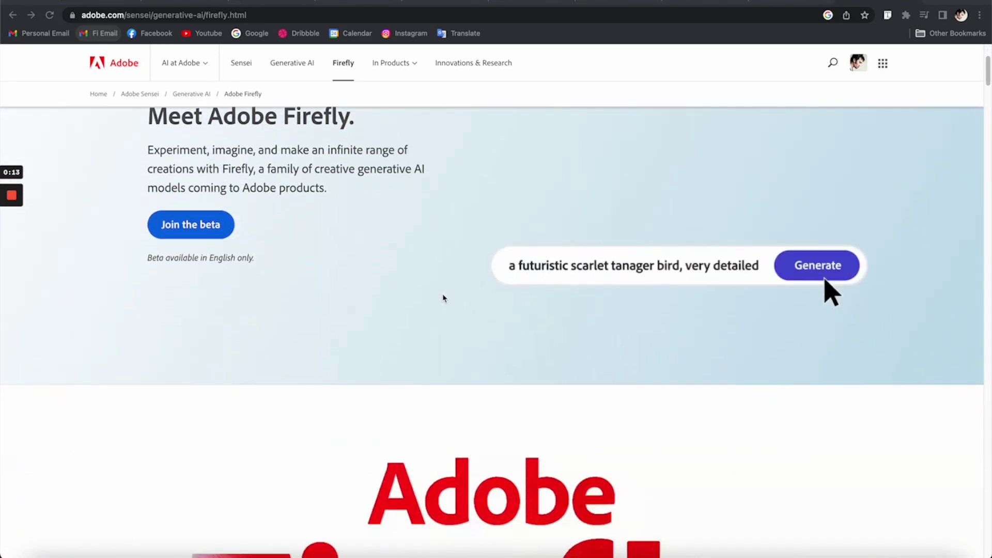
{"action": "scroll", "coordinate": [443, 298], "scroll_direction": "up", "scroll_amount": 3}
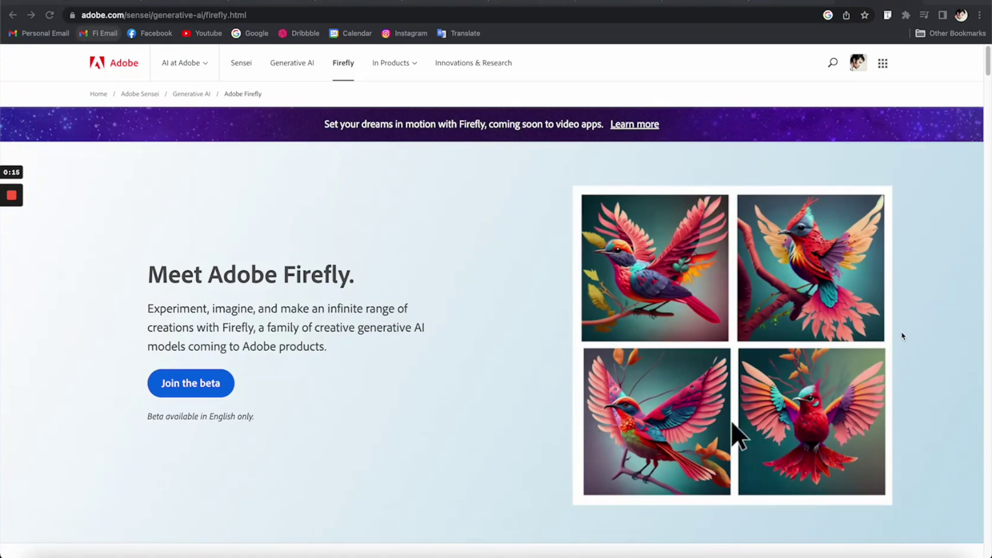
{"action": "scroll", "coordinate": [902, 336], "scroll_direction": "down", "scroll_amount": 10}
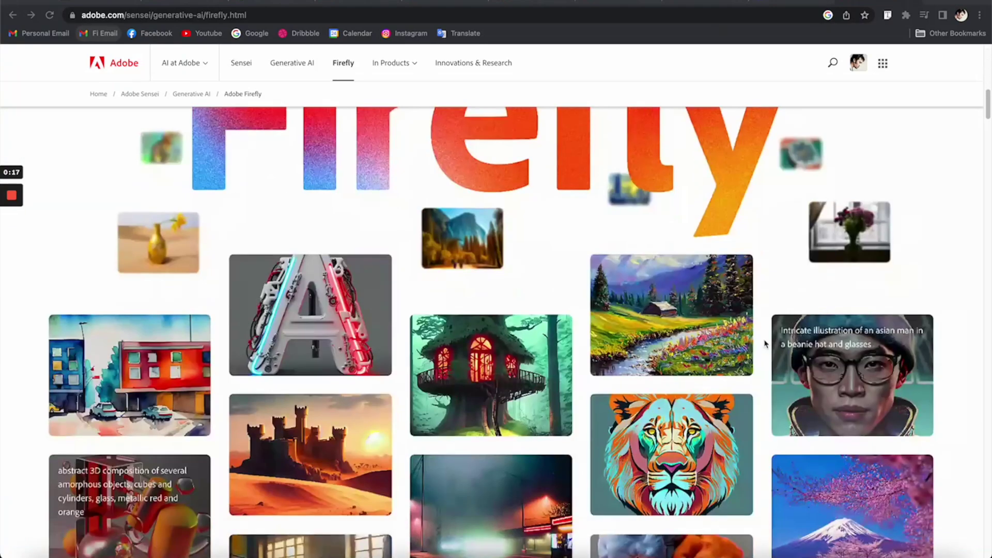
{"action": "scroll", "coordinate": [765, 343], "scroll_direction": "down", "scroll_amount": 15}
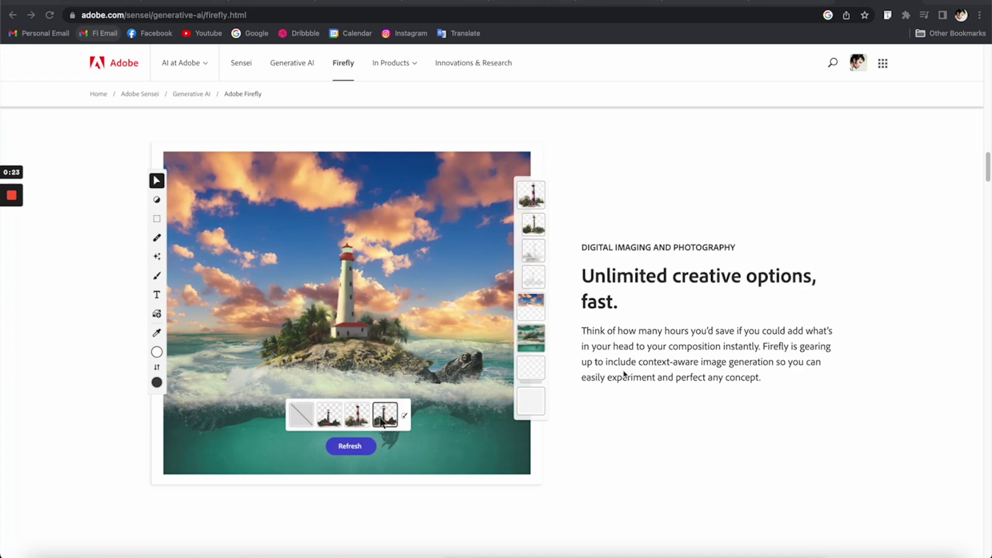
{"action": "scroll", "coordinate": [624, 376], "scroll_direction": "down", "scroll_amount": 10}
{"action": "scroll", "coordinate": [612, 361], "scroll_direction": "up", "scroll_amount": 1}
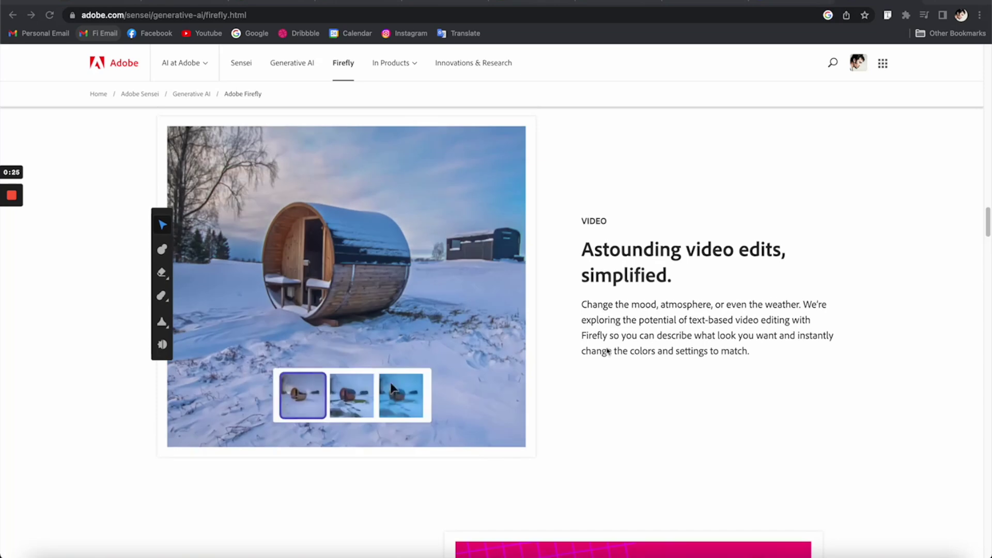
{"action": "scroll", "coordinate": [704, 274], "scroll_direction": "down", "scroll_amount": 15}
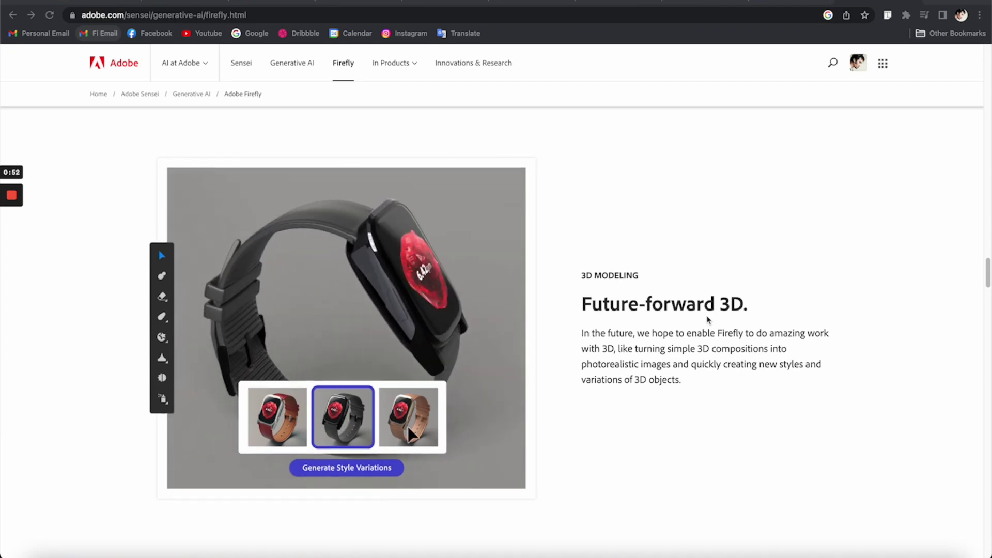
{"action": "scroll", "coordinate": [689, 320], "scroll_direction": "down", "scroll_amount": 4}
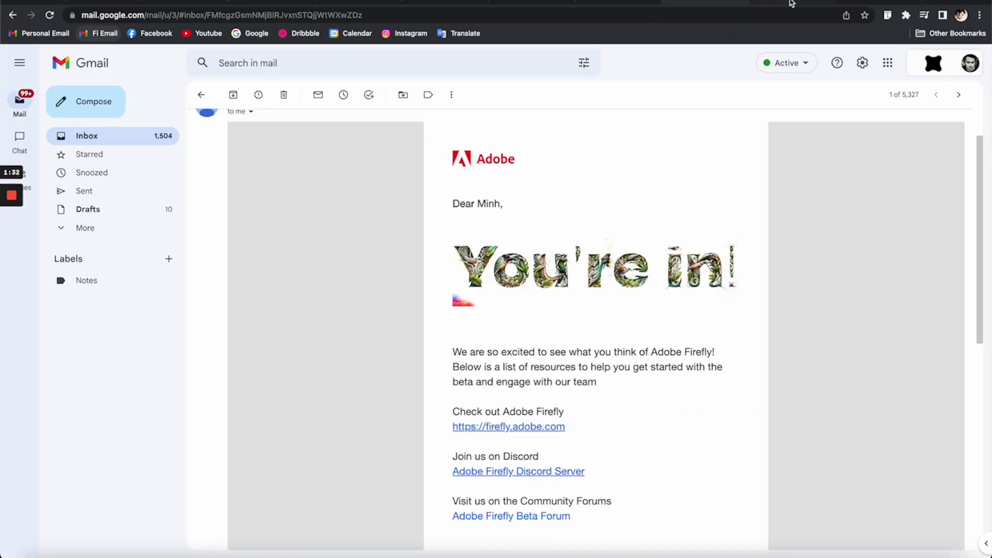
{"action": "scroll", "coordinate": [788, 160], "scroll_direction": "down", "scroll_amount": 3}
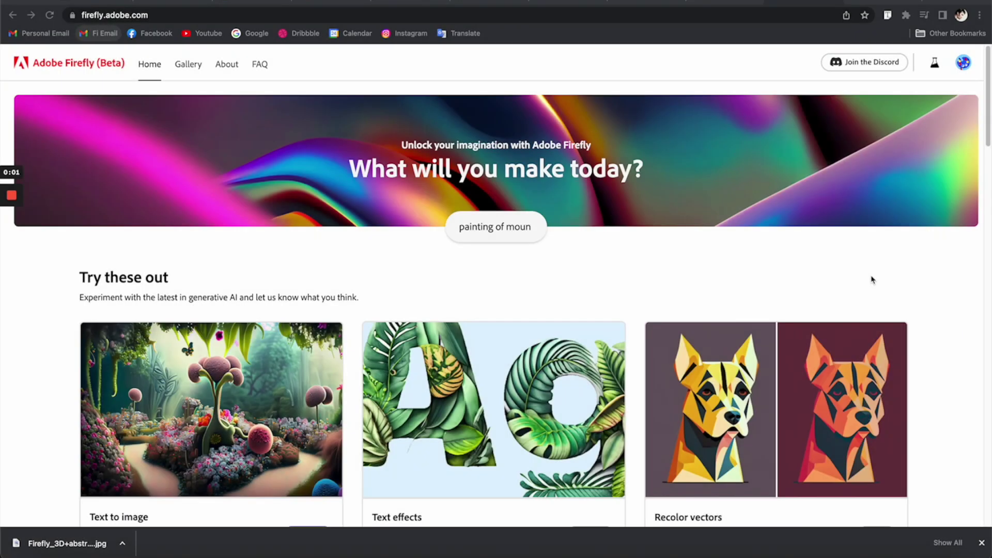
{"action": "type", "text": "tains and trees"}
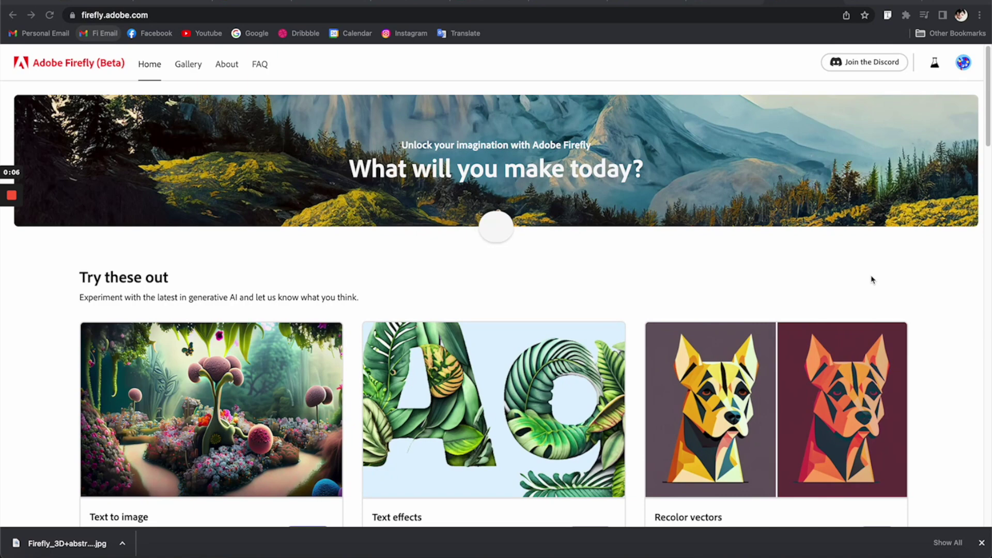
{"action": "scroll", "coordinate": [585, 212], "scroll_direction": "down", "scroll_amount": 2}
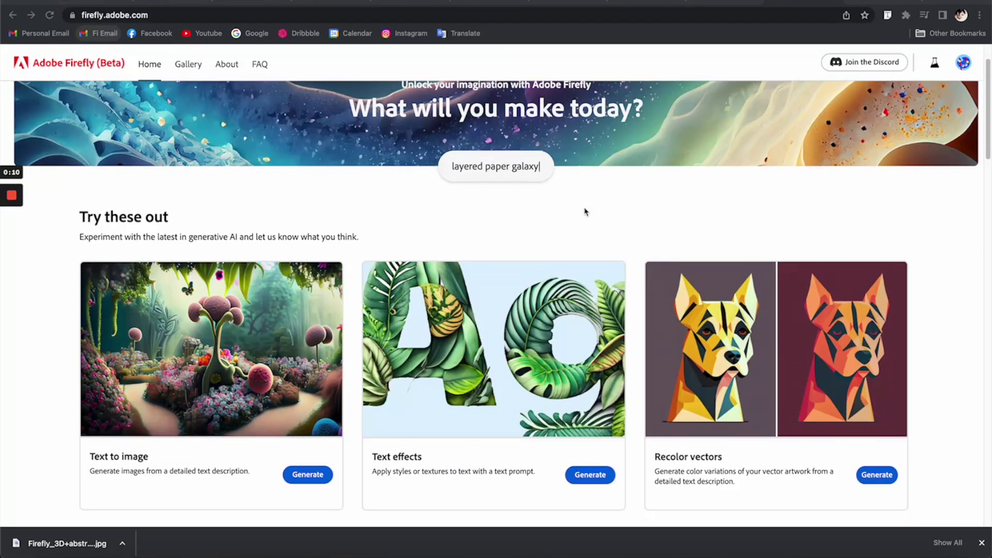
{"action": "scroll", "coordinate": [585, 212], "scroll_direction": "down", "scroll_amount": 1}
{"action": "scroll", "coordinate": [586, 212], "scroll_direction": "down", "scroll_amount": 2}
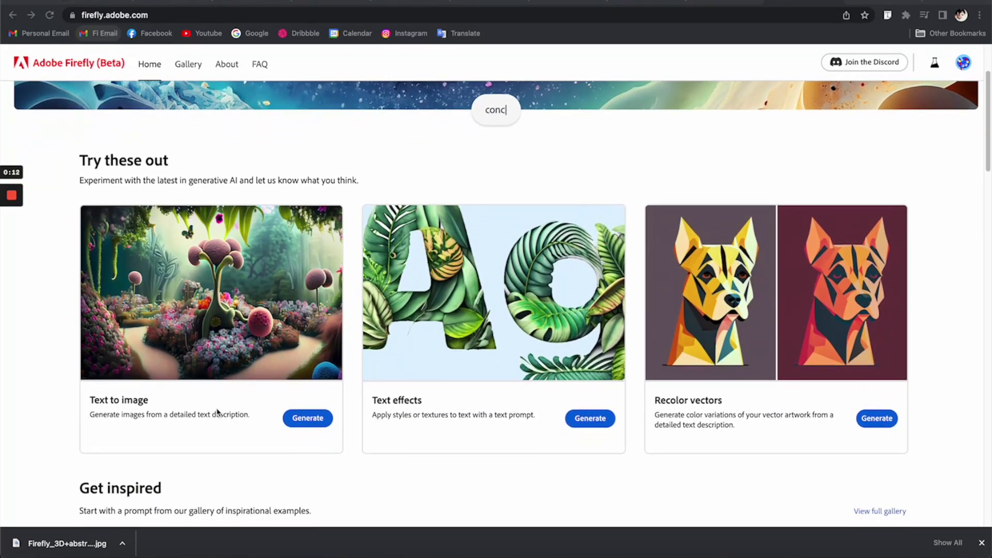
{"action": "scroll", "coordinate": [217, 412], "scroll_direction": "down", "scroll_amount": 1}
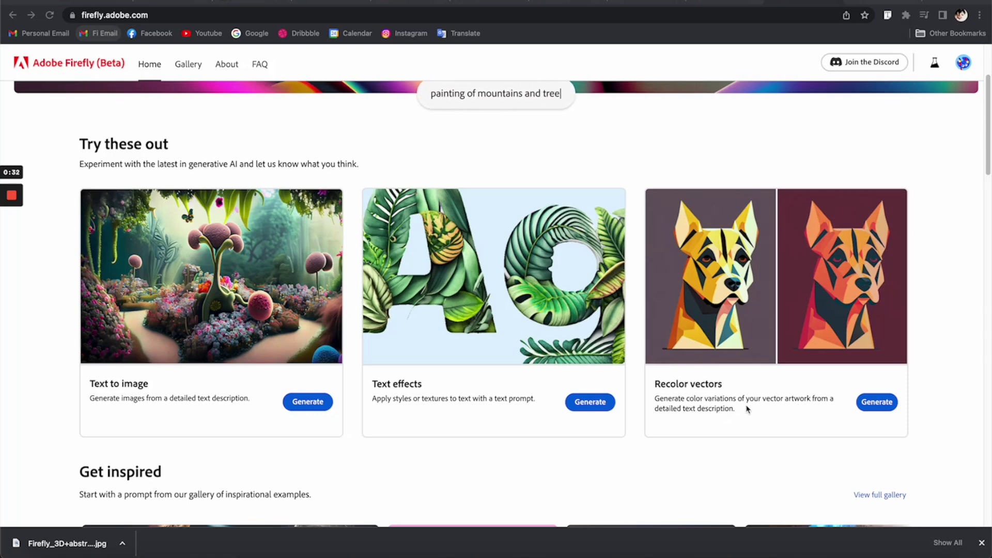
{"action": "scroll", "coordinate": [788, 413], "scroll_direction": "down", "scroll_amount": 2}
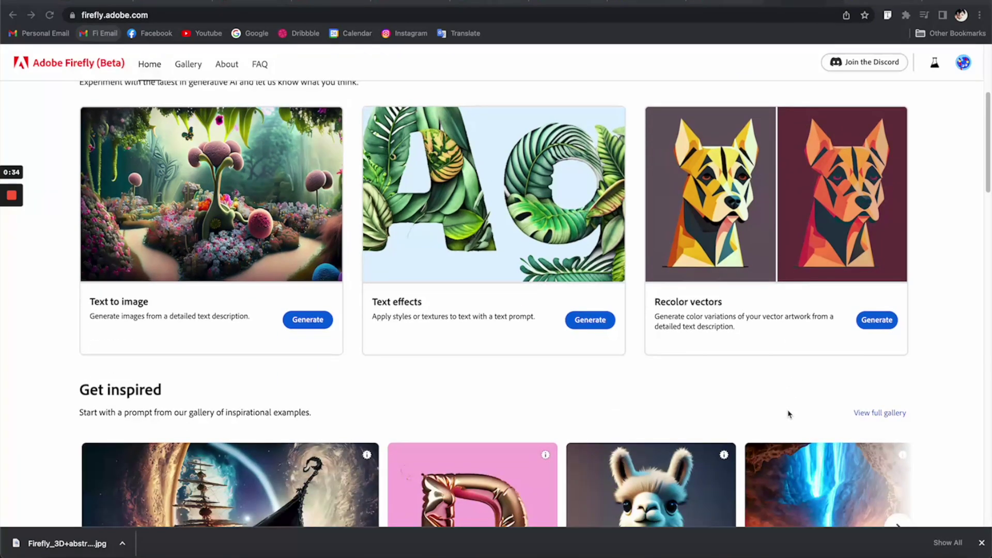
{"action": "scroll", "coordinate": [788, 414], "scroll_direction": "down", "scroll_amount": 6}
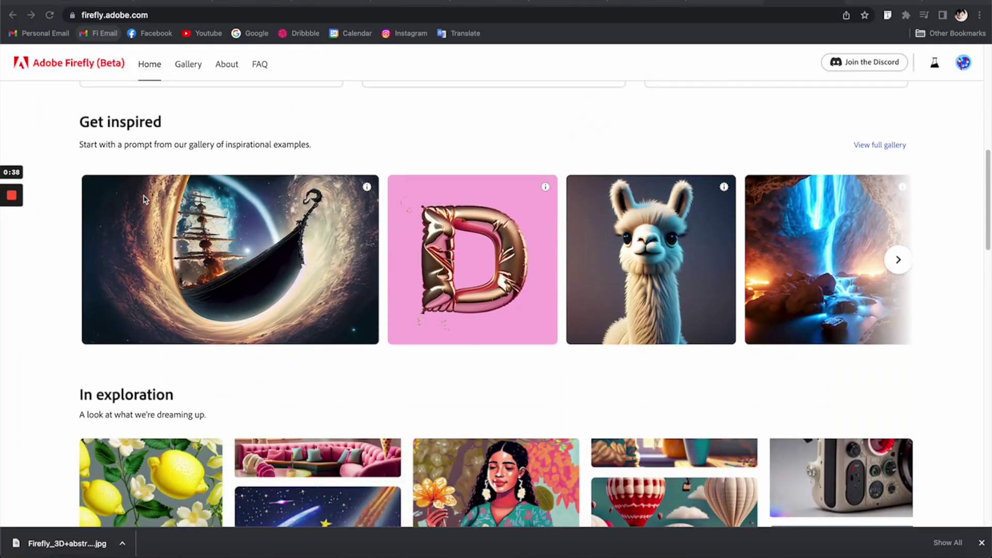
{"action": "scroll", "coordinate": [701, 303], "scroll_direction": "down", "scroll_amount": 5}
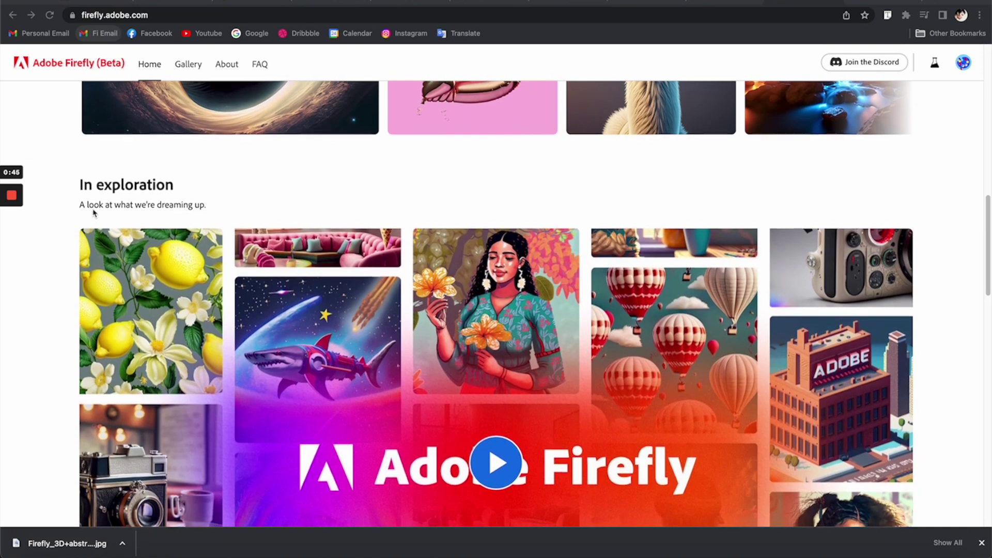
{"action": "scroll", "coordinate": [108, 202], "scroll_direction": "down", "scroll_amount": 1}
{"action": "scroll", "coordinate": [222, 185], "scroll_direction": "up", "scroll_amount": 2}
{"action": "scroll", "coordinate": [223, 185], "scroll_direction": "down", "scroll_amount": 4}
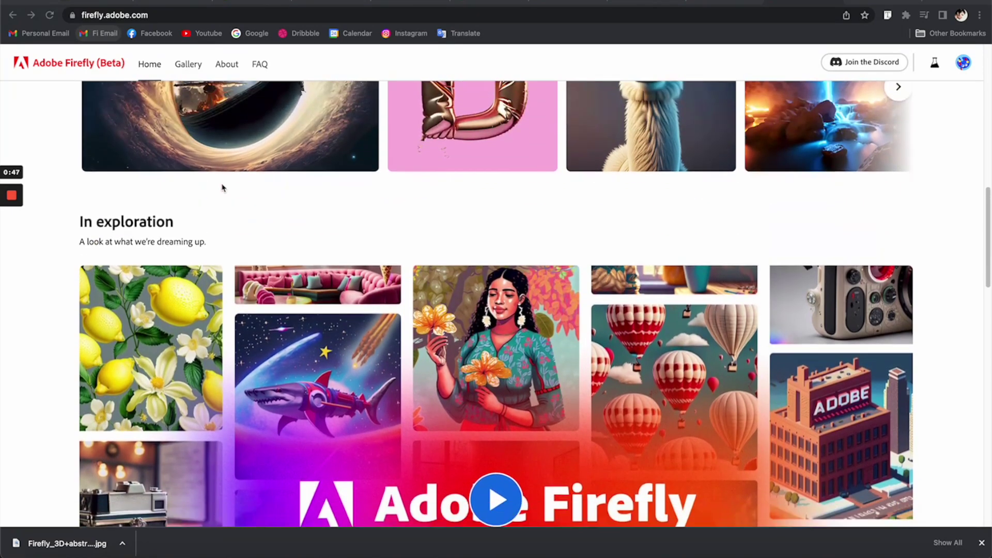
{"action": "scroll", "coordinate": [222, 187], "scroll_direction": "down", "scroll_amount": 1}
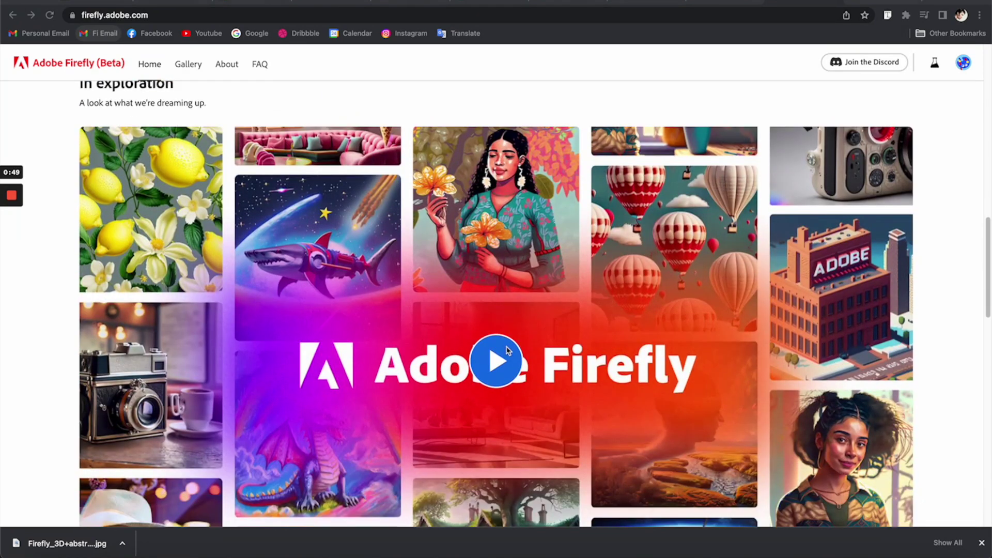
Step: Play the Firefly intro video, dismiss the download notice, and pause at 00:15
{"action": "left_click", "coordinate": [497, 360]}
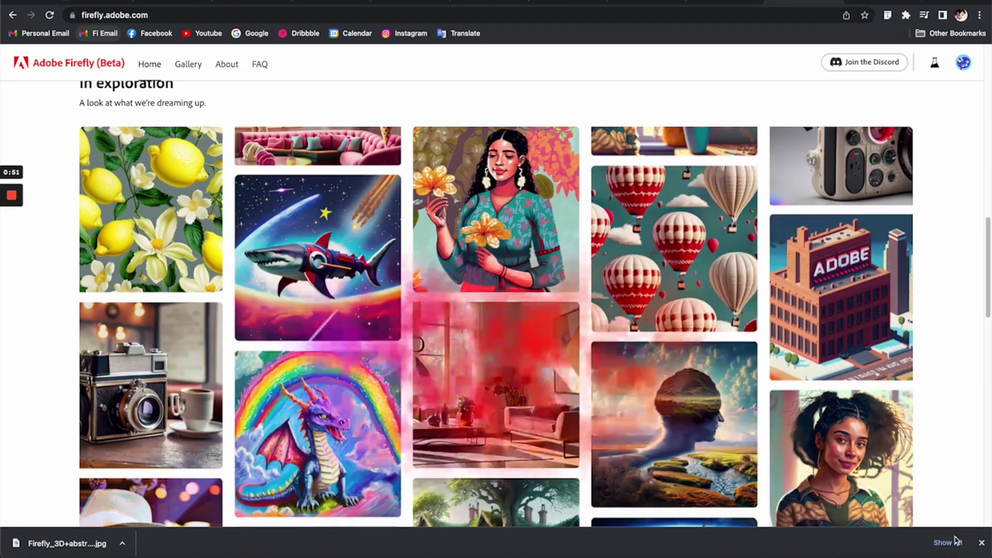
{"action": "left_click", "coordinate": [981, 542]}
{"action": "scroll", "coordinate": [360, 353], "scroll_direction": "down", "scroll_amount": 3}
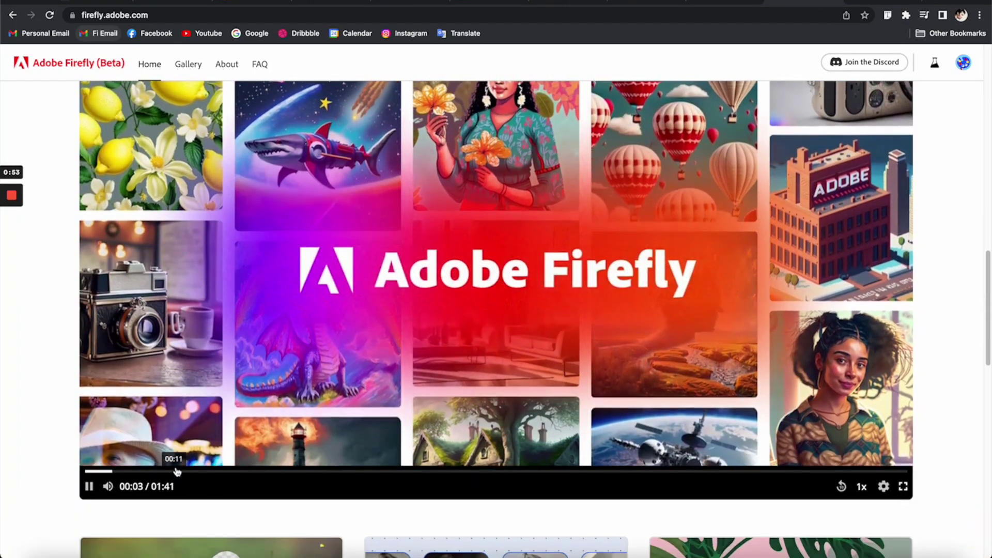
{"action": "left_click", "coordinate": [176, 471]}
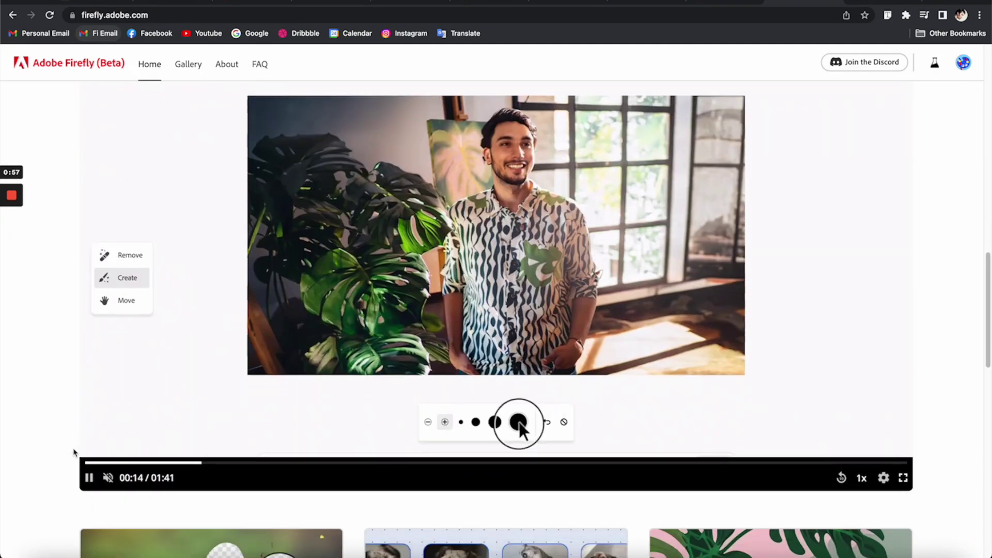
{"action": "left_click", "coordinate": [89, 477]}
Step: Scroll through the Firefly feature cards and open the Text to image generator
{"action": "scroll", "coordinate": [226, 382], "scroll_direction": "down", "scroll_amount": 5}
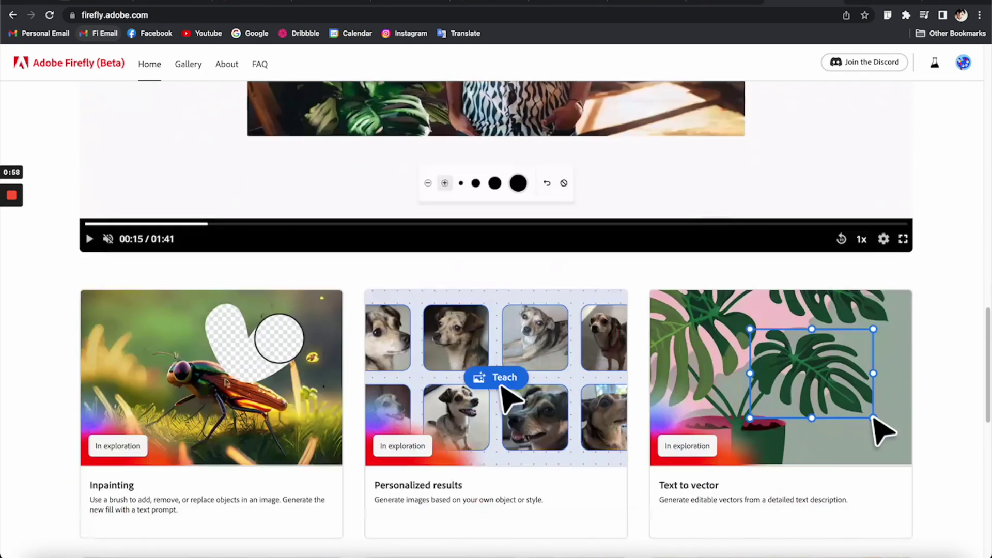
{"action": "scroll", "coordinate": [253, 372], "scroll_direction": "down", "scroll_amount": 4}
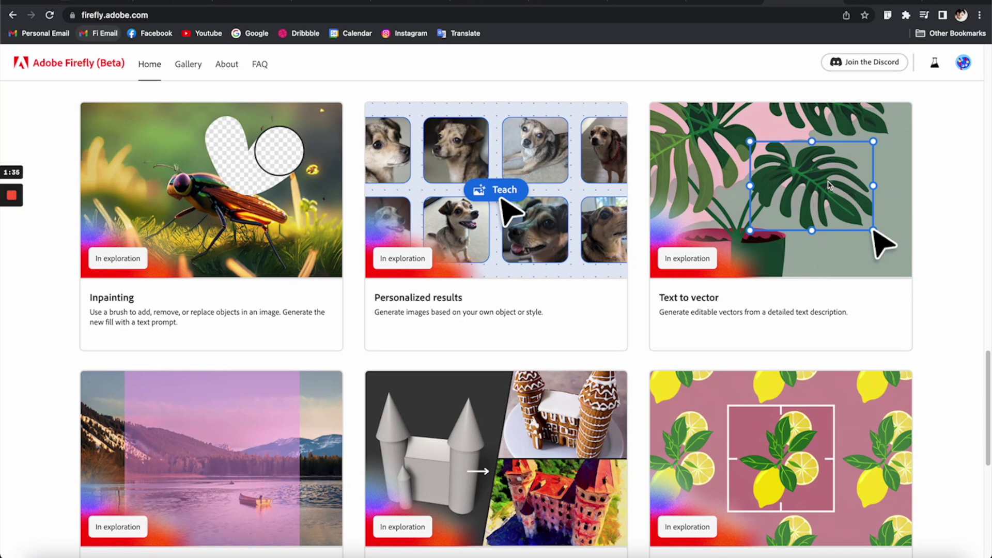
{"action": "scroll", "coordinate": [828, 191], "scroll_direction": "down", "scroll_amount": 2}
{"action": "scroll", "coordinate": [828, 192], "scroll_direction": "up", "scroll_amount": 2}
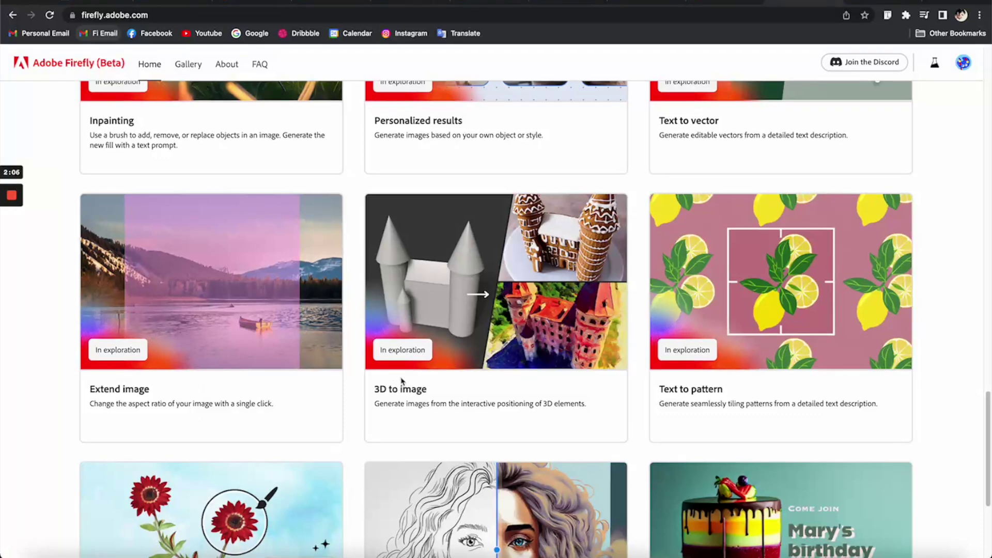
{"action": "scroll", "coordinate": [383, 382], "scroll_direction": "down", "scroll_amount": 1}
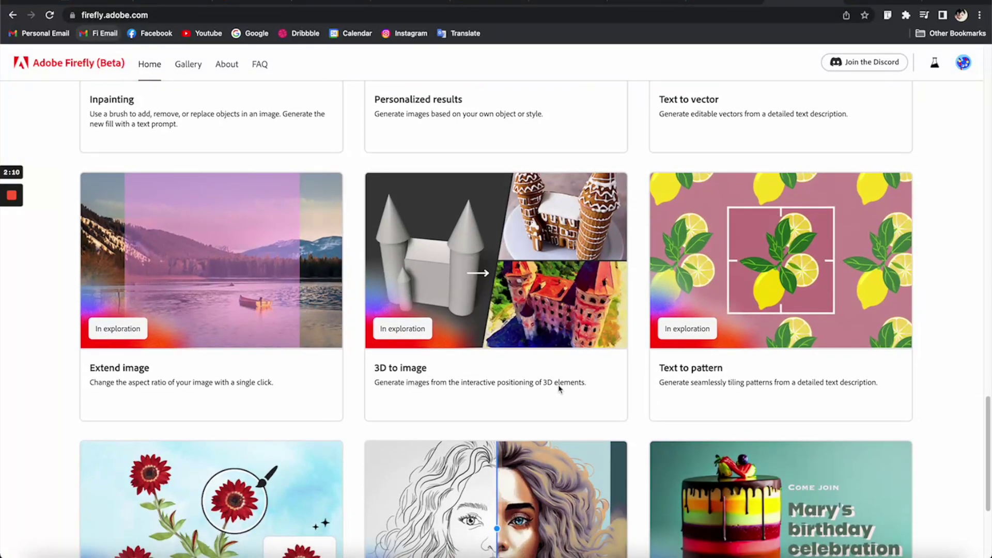
{"action": "scroll", "coordinate": [587, 388], "scroll_direction": "down", "scroll_amount": 2}
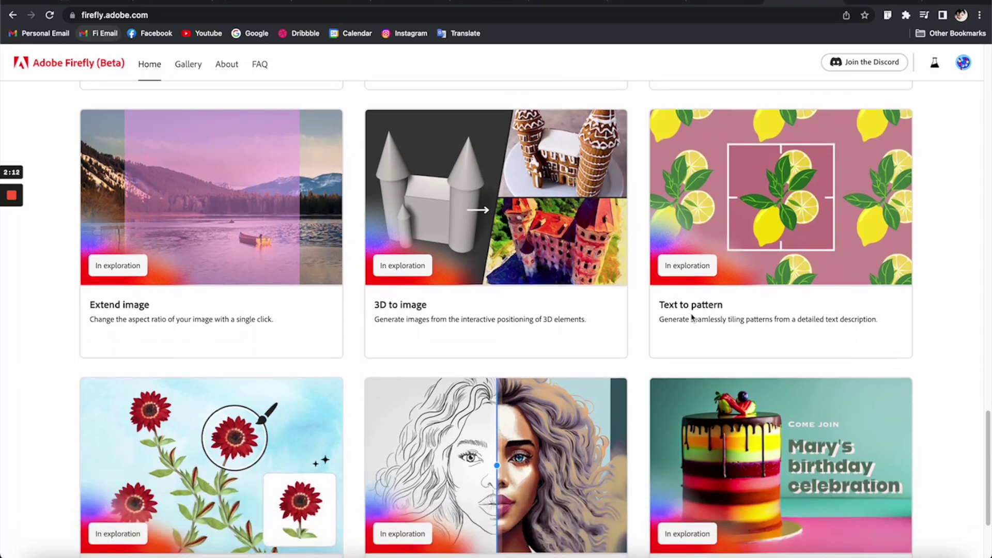
{"action": "scroll", "coordinate": [666, 310], "scroll_direction": "down", "scroll_amount": 4}
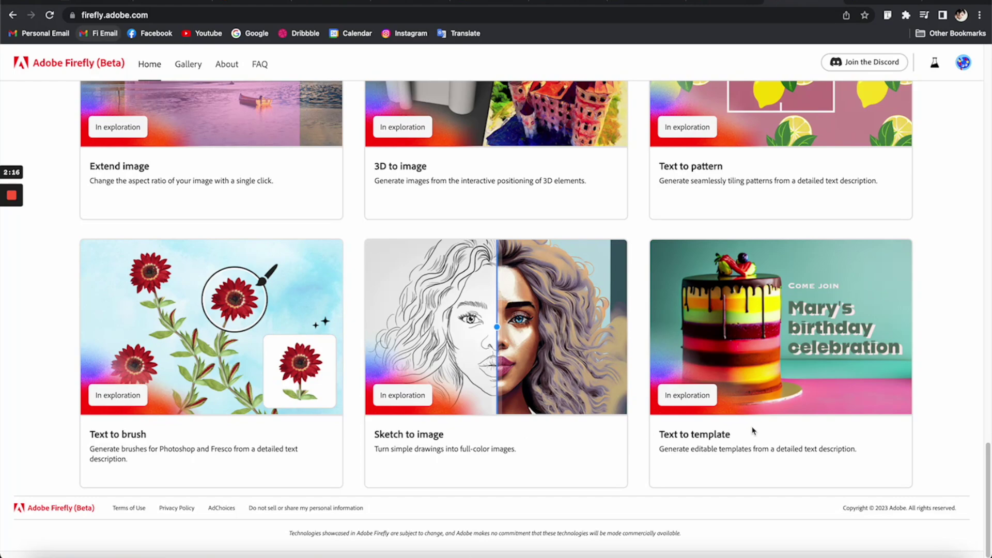
{"action": "scroll", "coordinate": [350, 427], "scroll_direction": "up", "scroll_amount": 12}
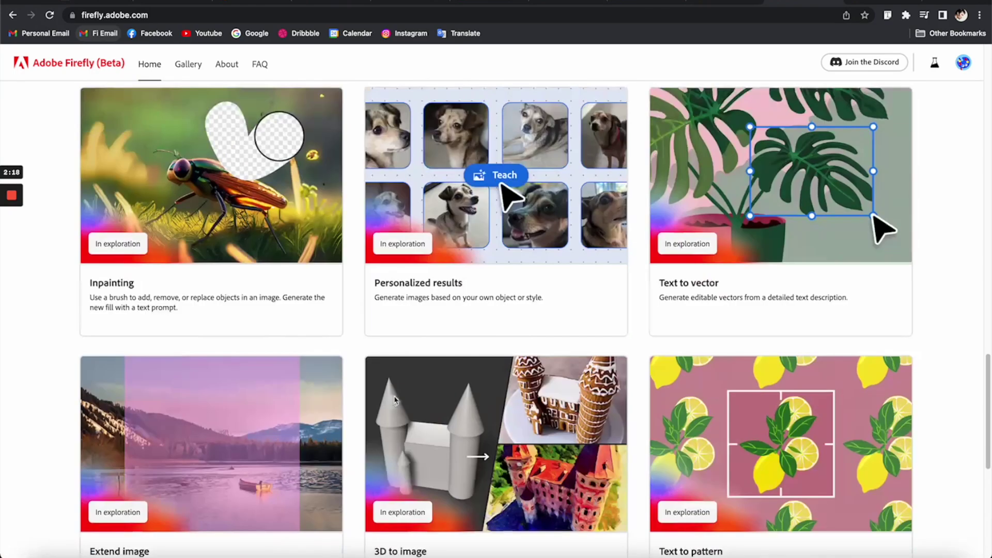
{"action": "scroll", "coordinate": [476, 345], "scroll_direction": "up", "scroll_amount": 15}
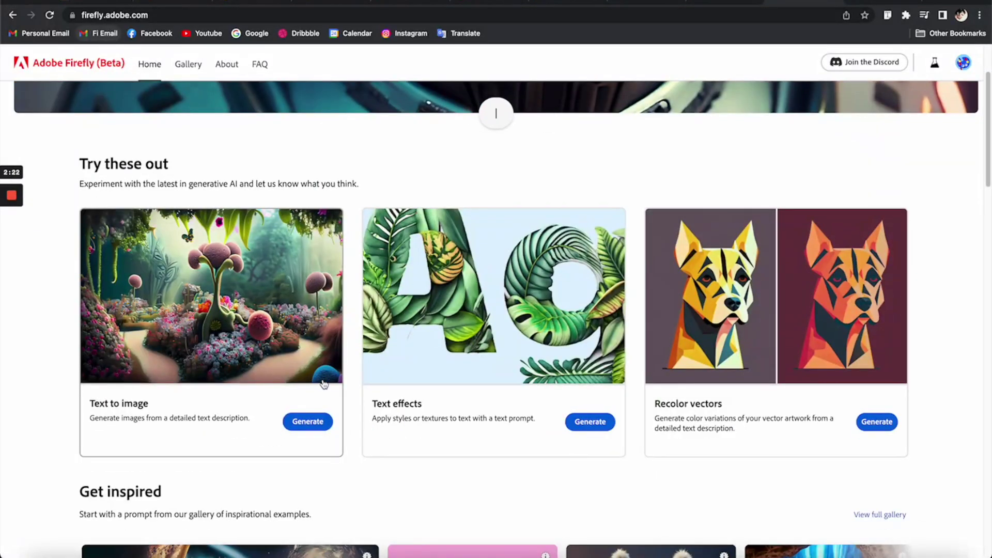
{"action": "left_click", "coordinate": [295, 426]}
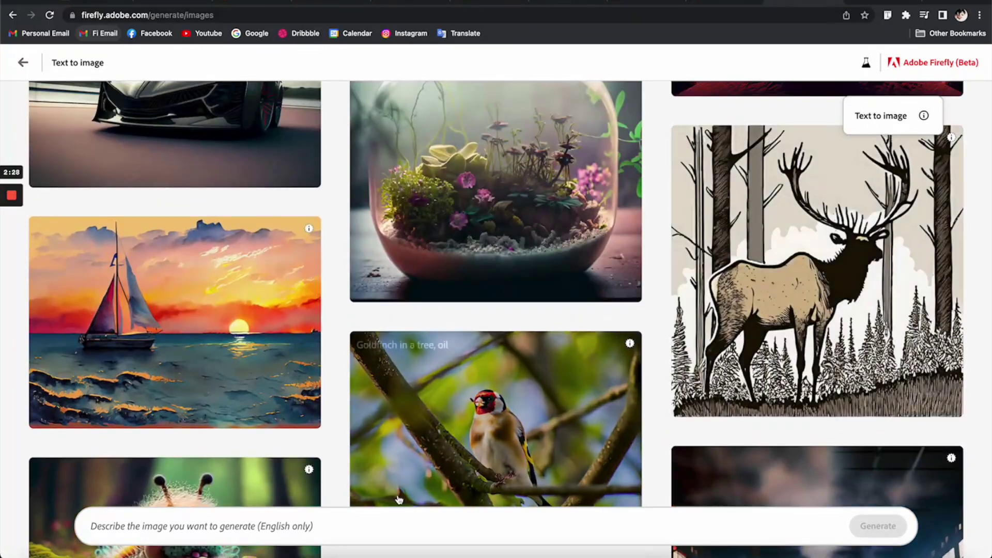
Step: Generate images from 'a yellow car facing toward the camera, photorealistic, stormy weather, dessert'
{"action": "scroll", "coordinate": [361, 484], "scroll_direction": "down", "scroll_amount": 3}
{"action": "scroll", "coordinate": [360, 484], "scroll_direction": "down", "scroll_amount": 20}
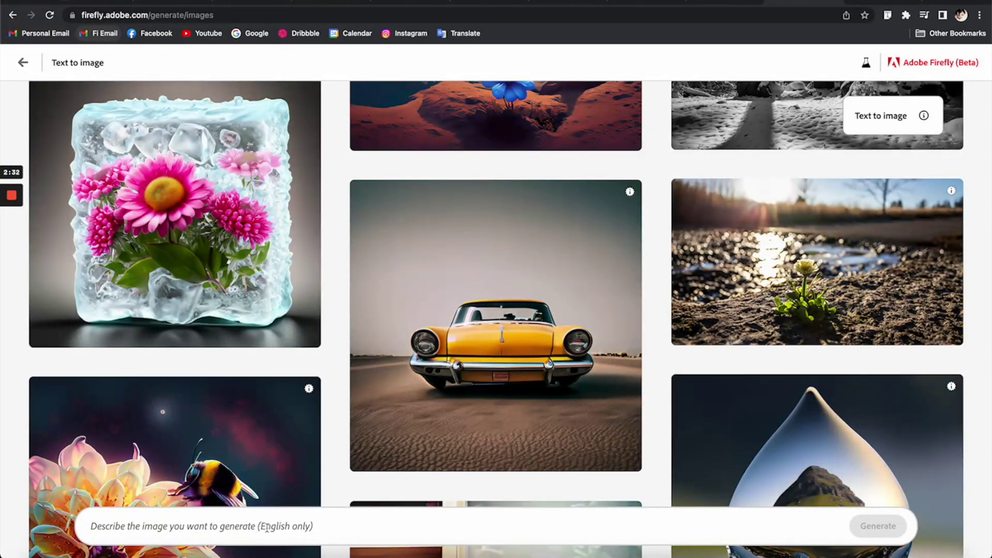
{"action": "left_click", "coordinate": [265, 527]}
{"action": "scroll", "coordinate": [560, 436], "scroll_direction": "down", "scroll_amount": 8}
{"action": "left_click", "coordinate": [179, 529]}
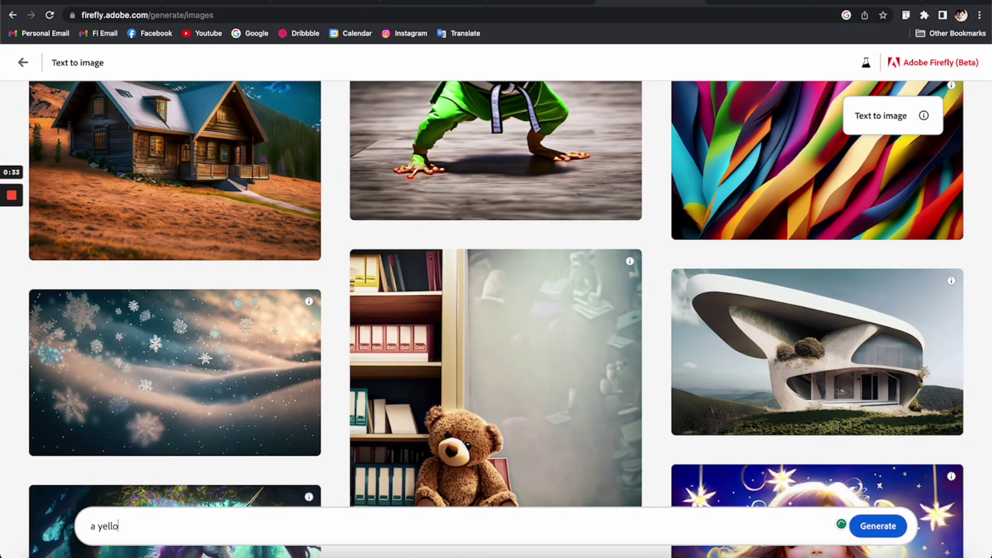
{"action": "type", "text": "facing toward the camera, reali"}
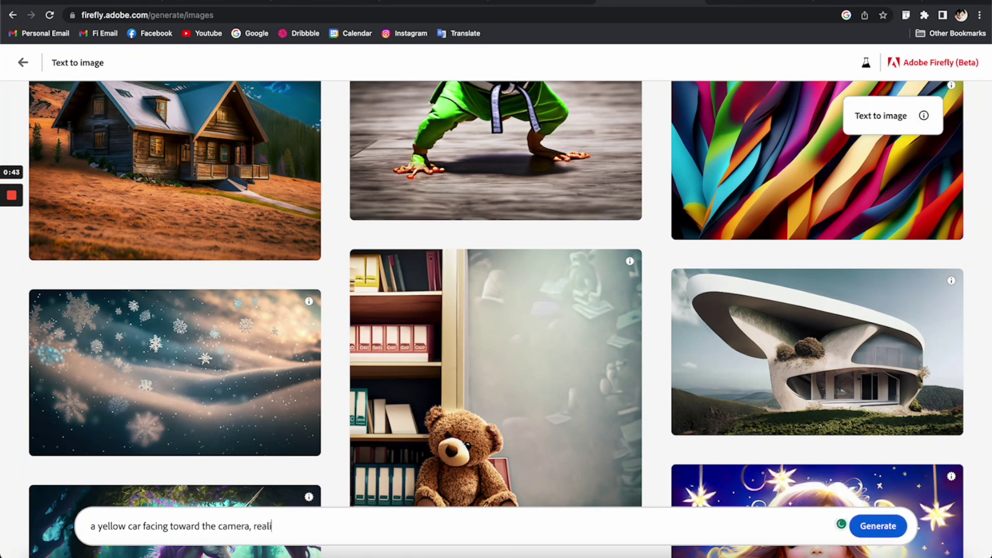
{"action": "key", "text": "BackSpace"}
{"action": "key", "text": "BackSpace"}
{"action": "key", "text": "BackSpace"}
{"action": "key", "text": "BackSpace"}
{"action": "key", "text": "BackSpace"}
{"action": "type", "text": "photorealistic, stormy"}
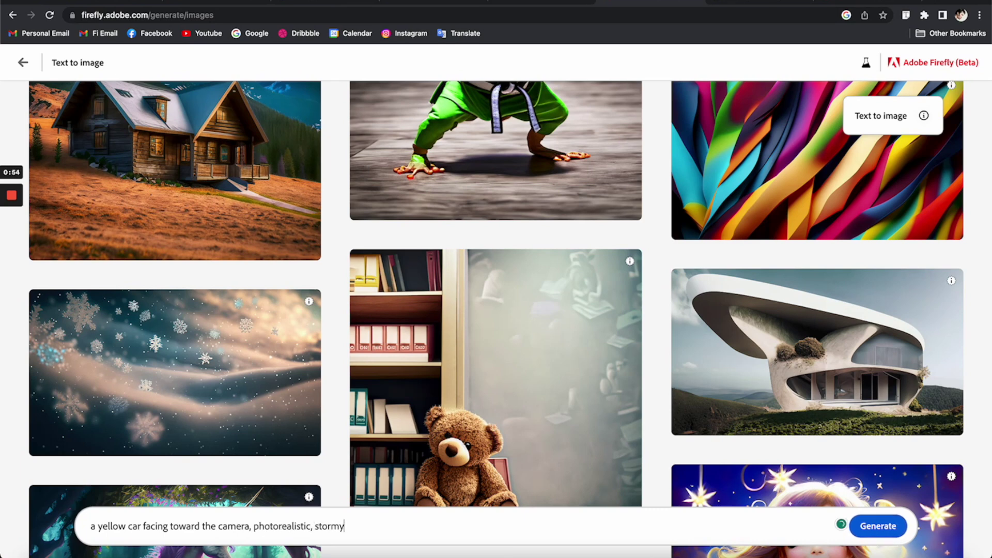
{"action": "type", "text": " weather, desset"}
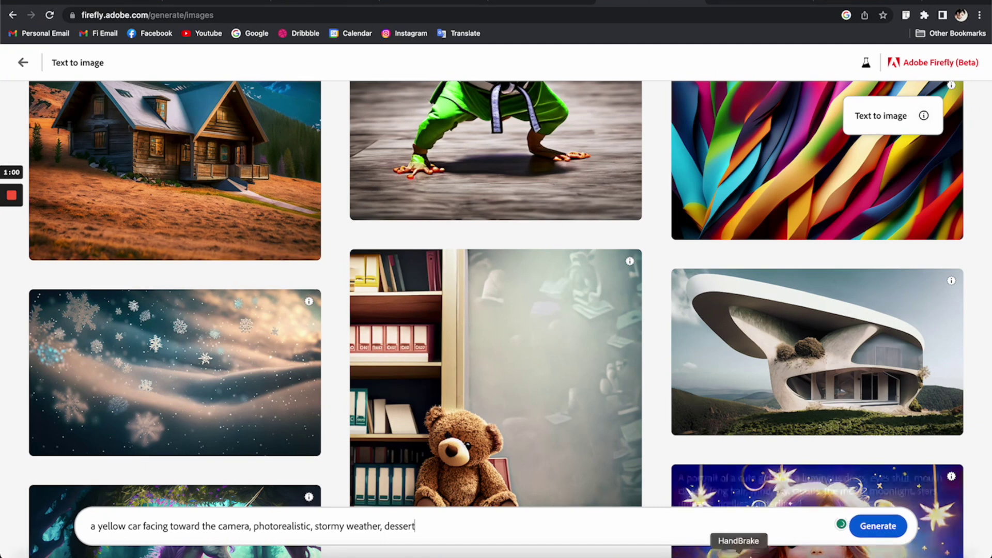
{"action": "left_click", "coordinate": [874, 526]}
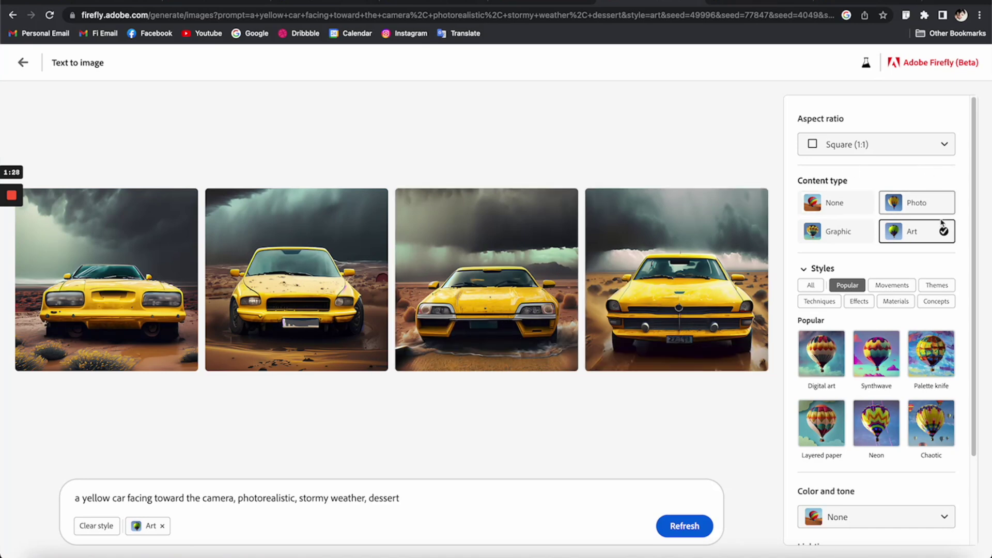
Step: Review the four square art-style car images, then switch Content type to Photo
{"action": "scroll", "coordinate": [936, 360], "scroll_direction": "down", "scroll_amount": 3}
{"action": "scroll", "coordinate": [936, 357], "scroll_direction": "up", "scroll_amount": 3}
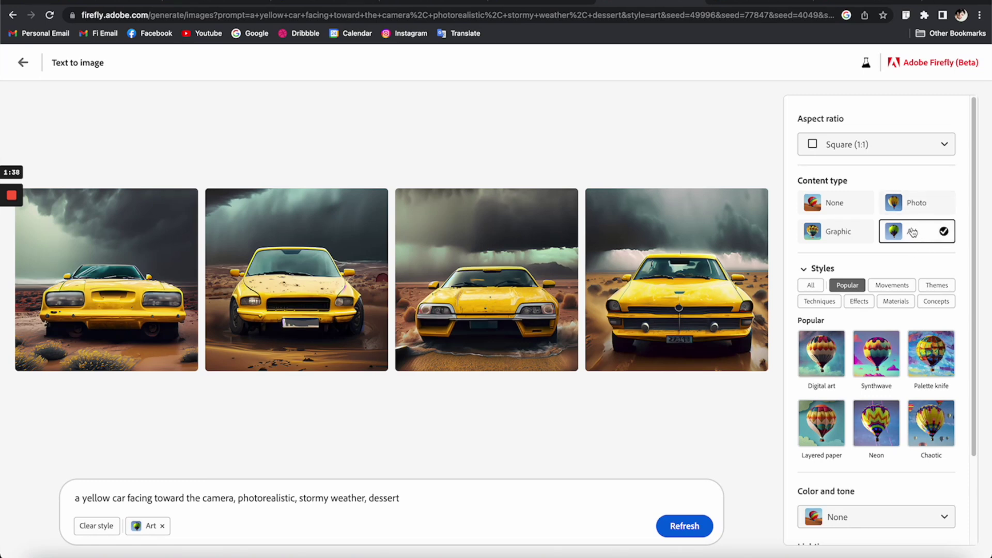
{"action": "left_click", "coordinate": [920, 212]}
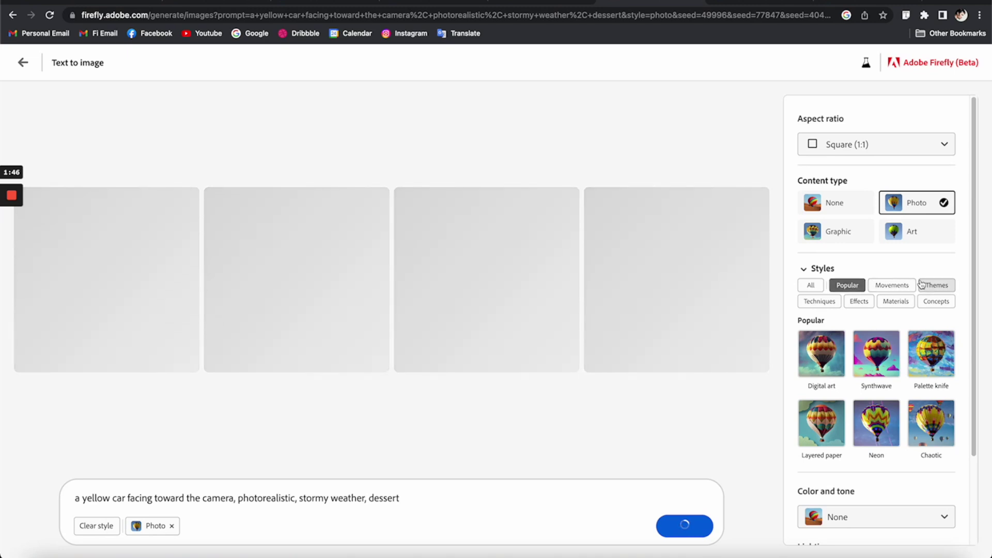
Step: Set Color and tone to Vibrant color, Lighting to Golden hour, and Composition to Wide angle
{"action": "scroll", "coordinate": [940, 281], "scroll_direction": "down", "scroll_amount": 2}
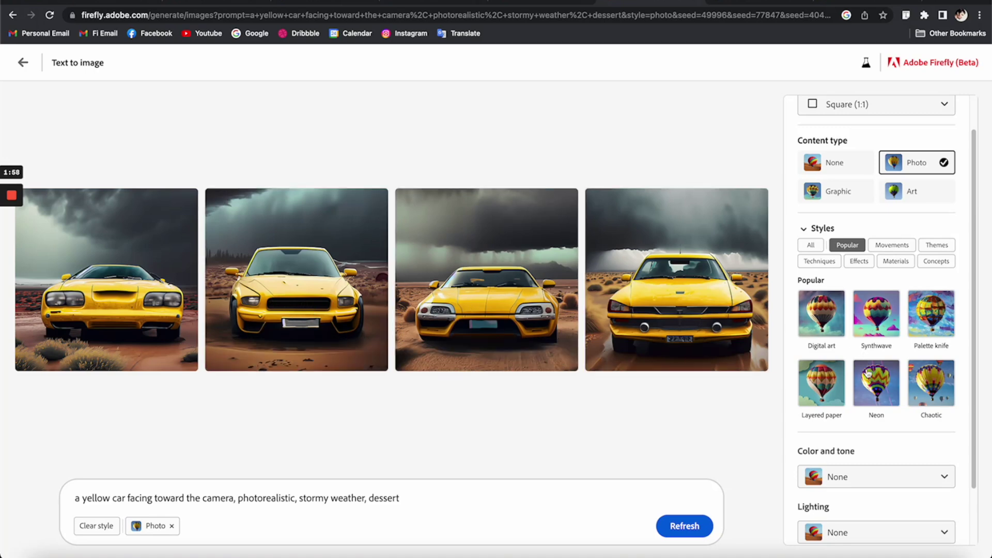
{"action": "scroll", "coordinate": [878, 382], "scroll_direction": "down", "scroll_amount": 3}
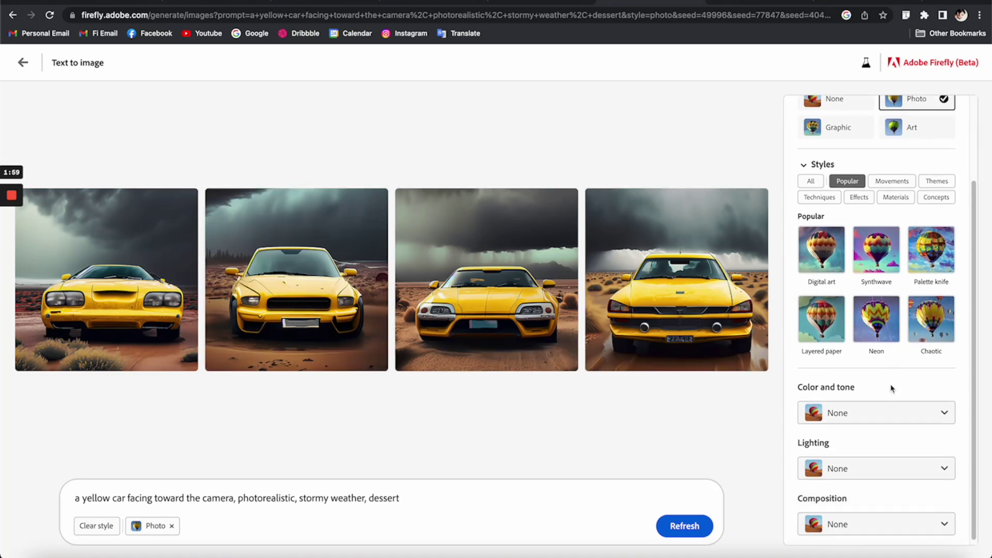
{"action": "left_click", "coordinate": [907, 410]}
{"action": "left_click", "coordinate": [850, 354]}
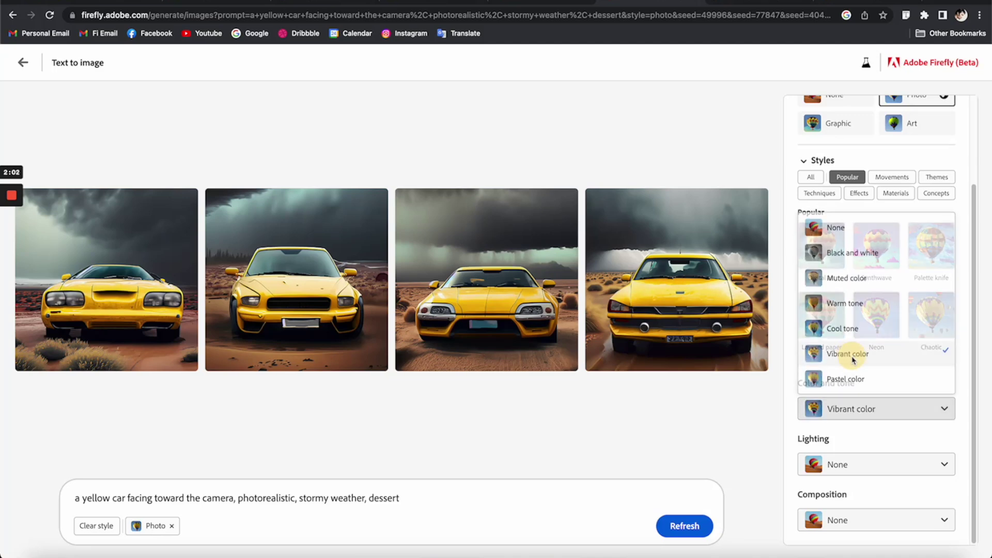
{"action": "left_click", "coordinate": [885, 465]}
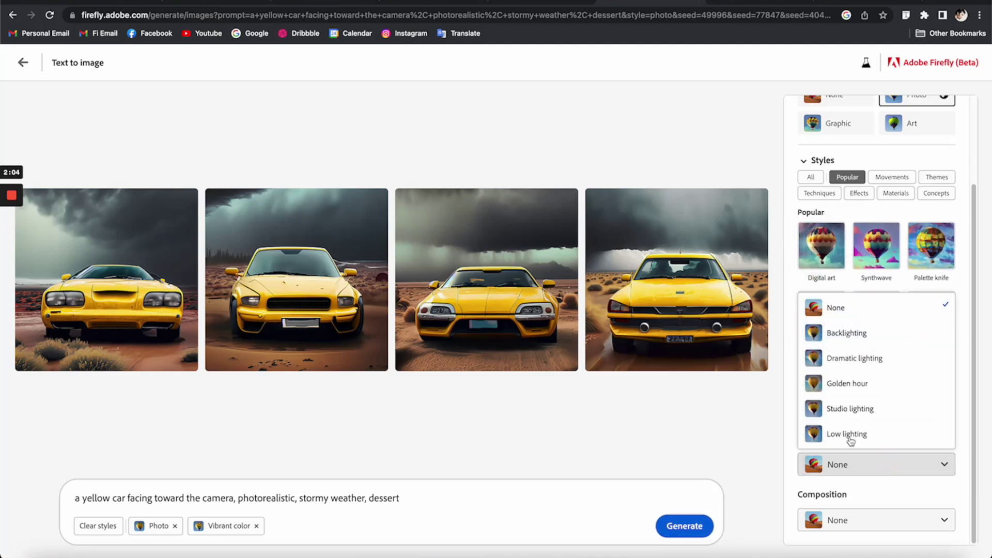
{"action": "left_click", "coordinate": [864, 394]}
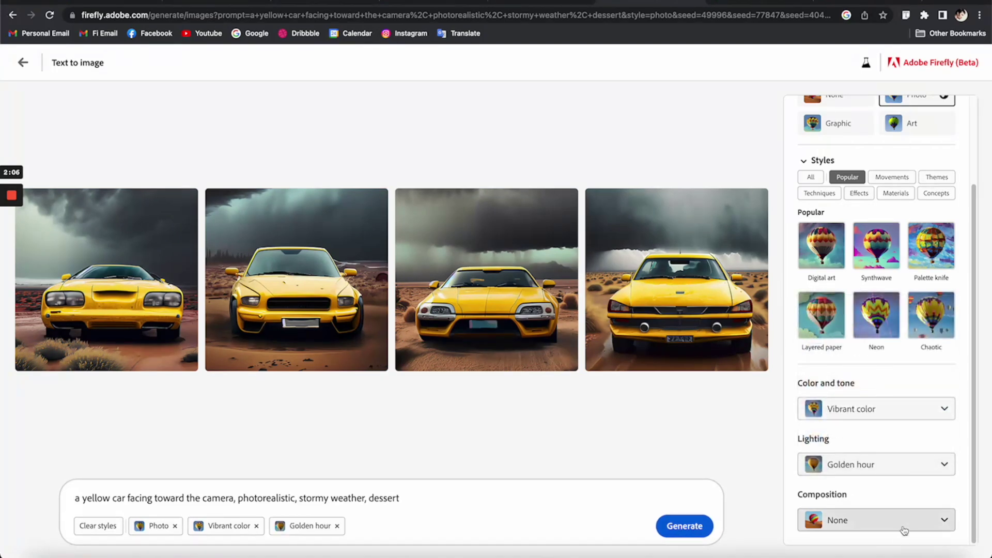
{"action": "left_click", "coordinate": [866, 521]}
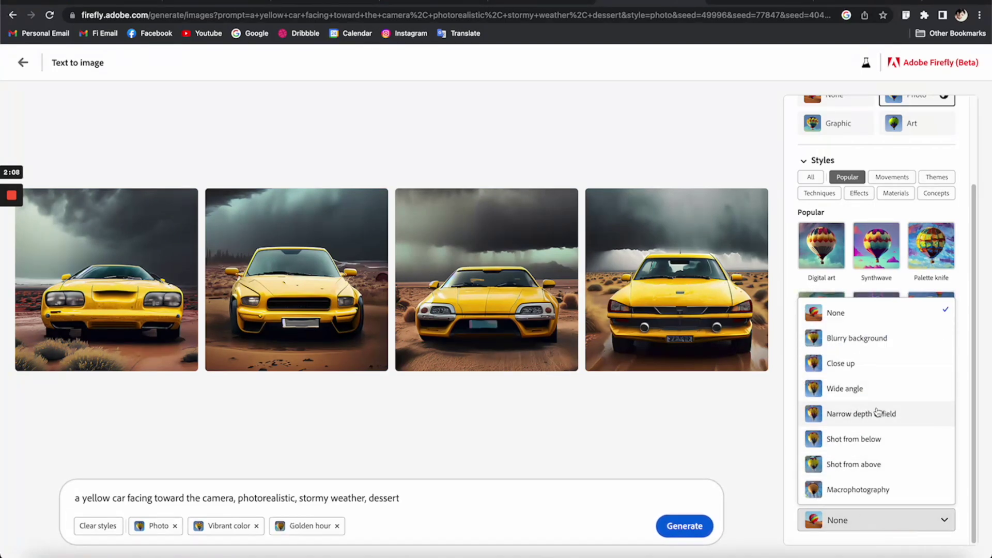
{"action": "left_click", "coordinate": [856, 390]}
Step: Set the aspect ratio to Widescreen (16:9) and show the Movements styles
{"action": "scroll", "coordinate": [879, 259], "scroll_direction": "up", "scroll_amount": 3}
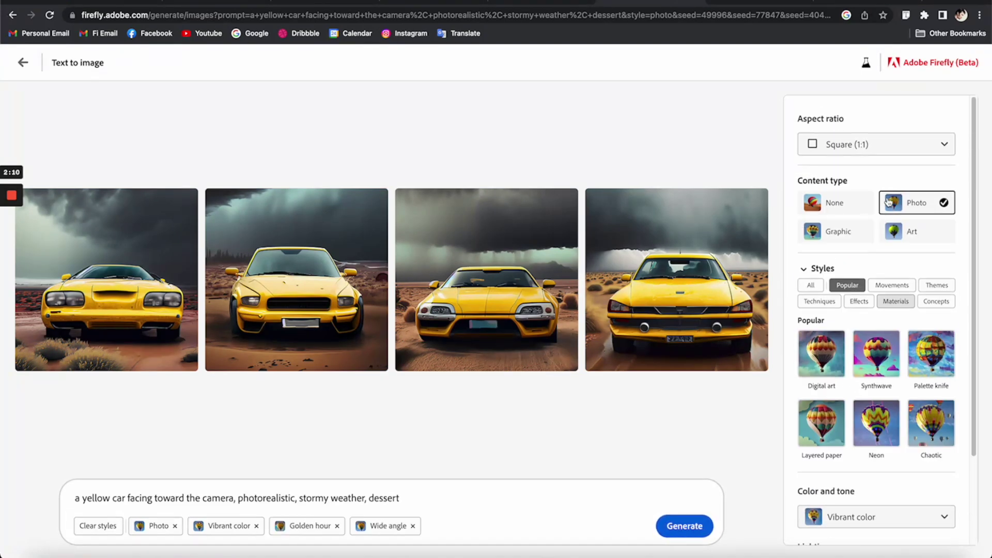
{"action": "left_click", "coordinate": [883, 138]}
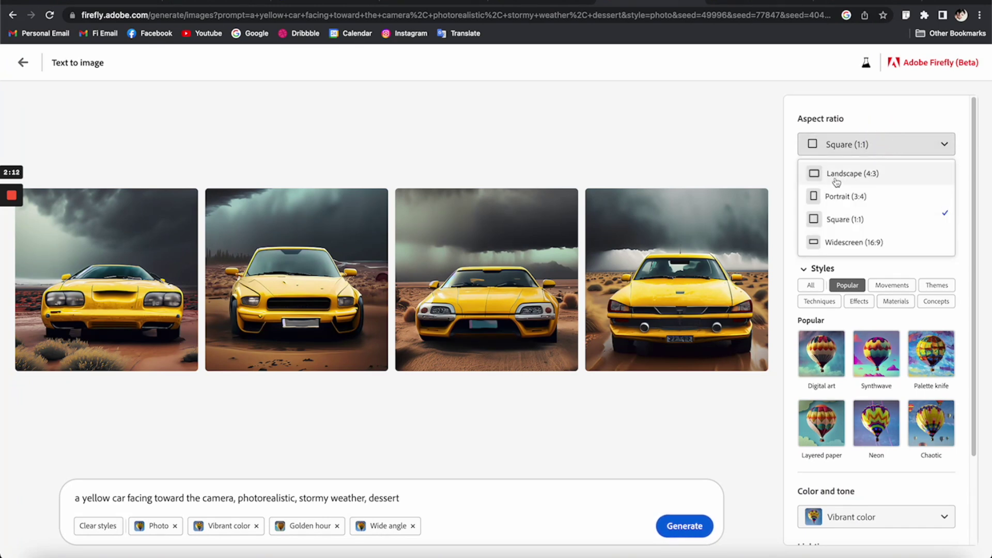
{"action": "left_click", "coordinate": [853, 242]}
{"action": "scroll", "coordinate": [919, 386], "scroll_direction": "down", "scroll_amount": 2}
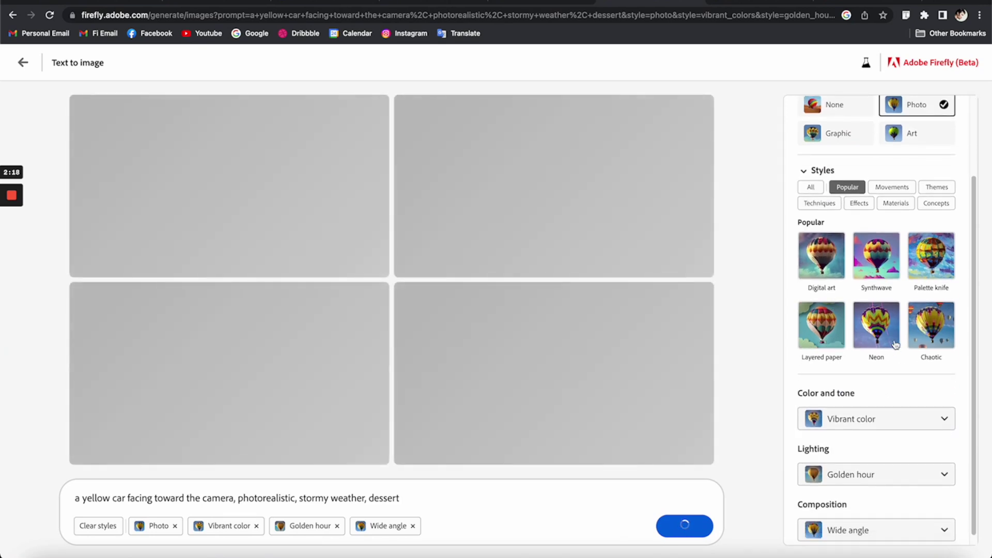
{"action": "scroll", "coordinate": [904, 248], "scroll_direction": "up", "scroll_amount": 1}
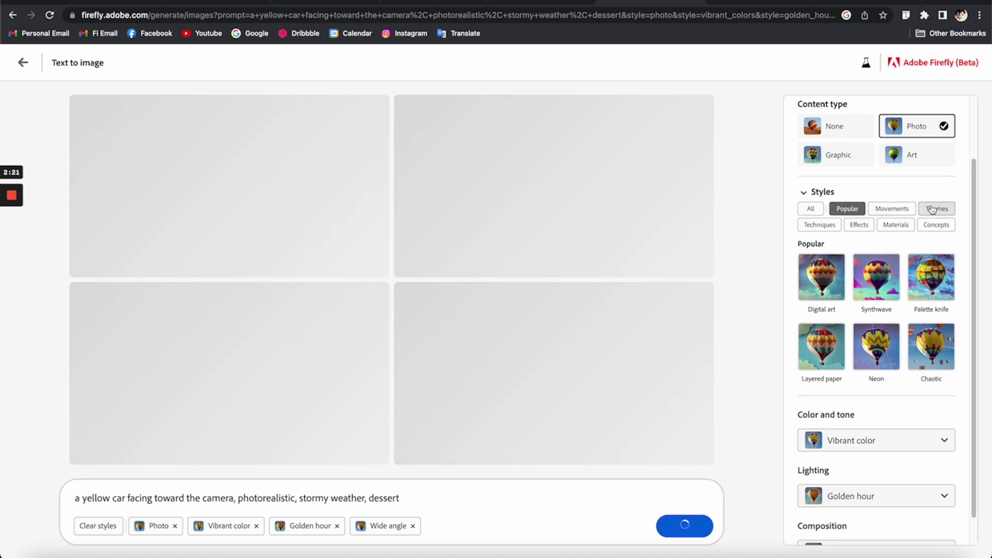
{"action": "left_click", "coordinate": [892, 209]}
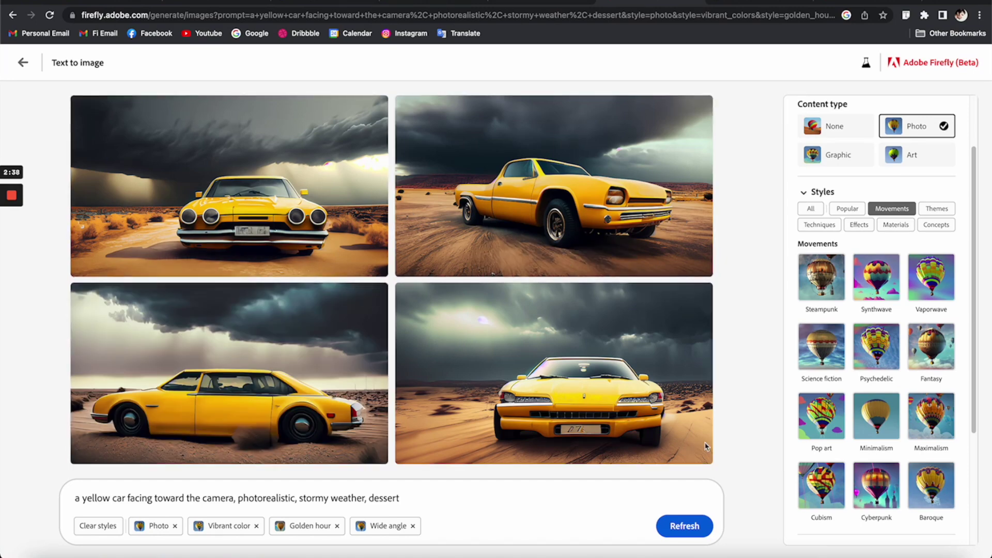
Step: Review the four widescreen yellow-car photos and return to the car prompt bar
{"action": "scroll", "coordinate": [919, 284], "scroll_direction": "down", "scroll_amount": 3}
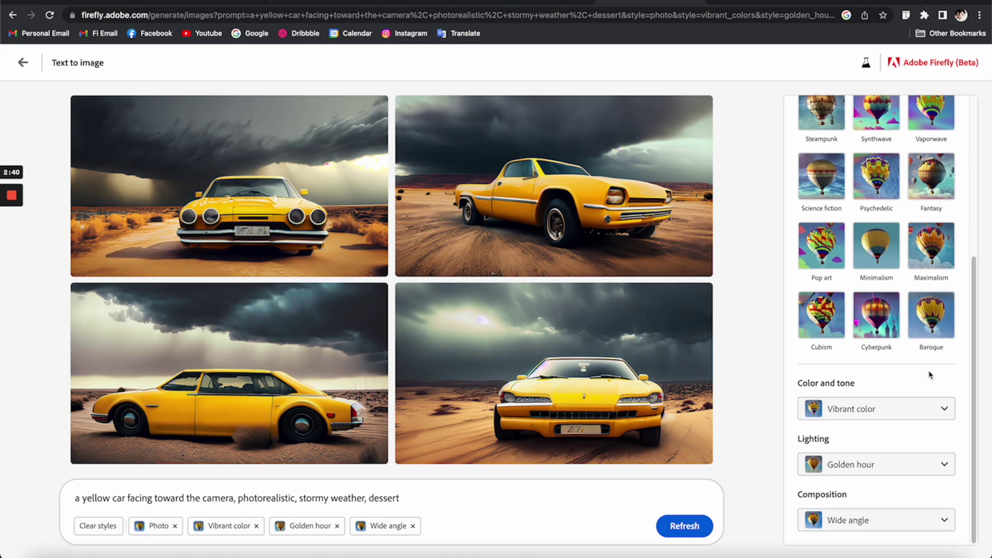
{"action": "scroll", "coordinate": [939, 389], "scroll_direction": "up", "scroll_amount": 3}
{"action": "scroll", "coordinate": [878, 353], "scroll_direction": "down", "scroll_amount": 3}
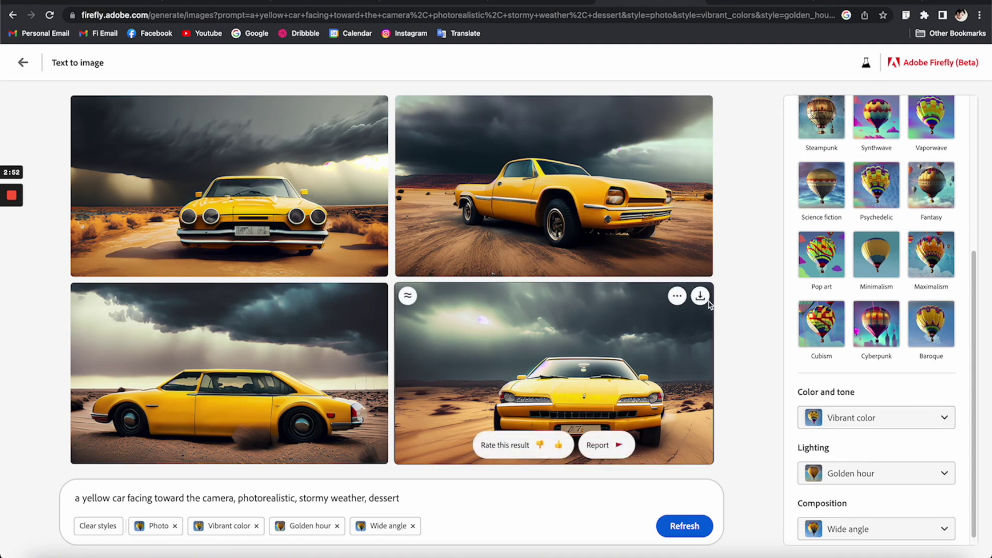
{"action": "left_click", "coordinate": [417, 501]}
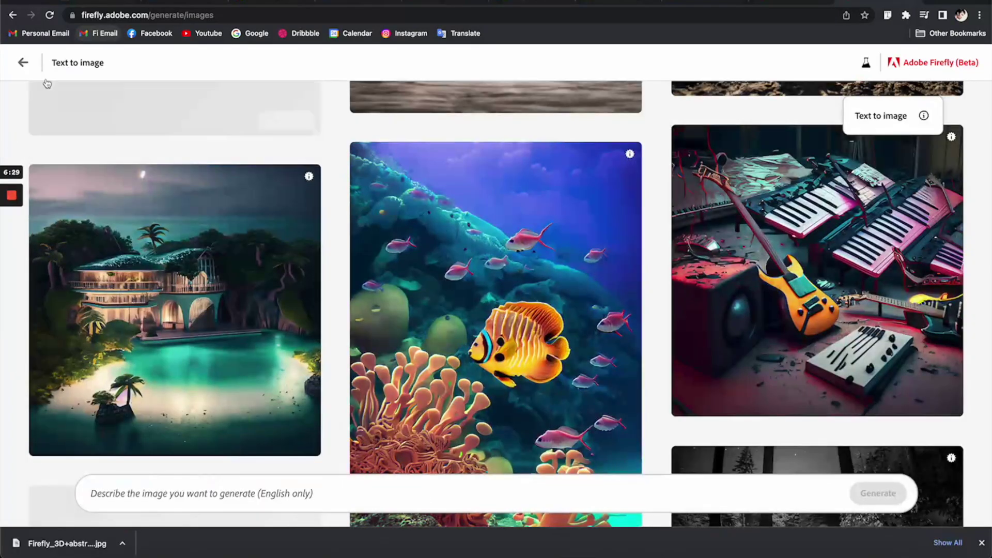
Step: Open the Text effects generator from the Firefly home page
{"action": "scroll", "coordinate": [505, 371], "scroll_direction": "down", "scroll_amount": 2}
{"action": "scroll", "coordinate": [504, 372], "scroll_direction": "up", "scroll_amount": 2}
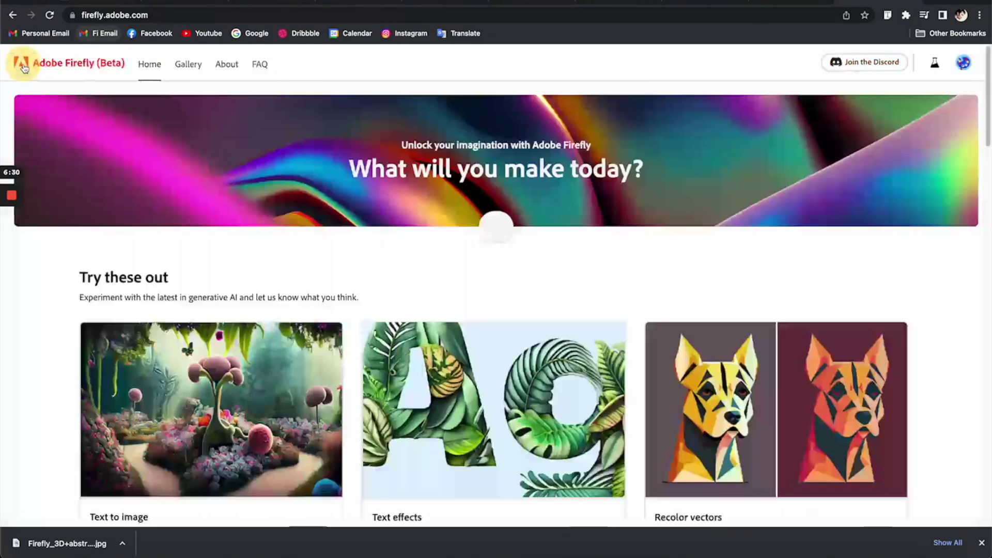
{"action": "scroll", "coordinate": [390, 442], "scroll_direction": "down", "scroll_amount": 2}
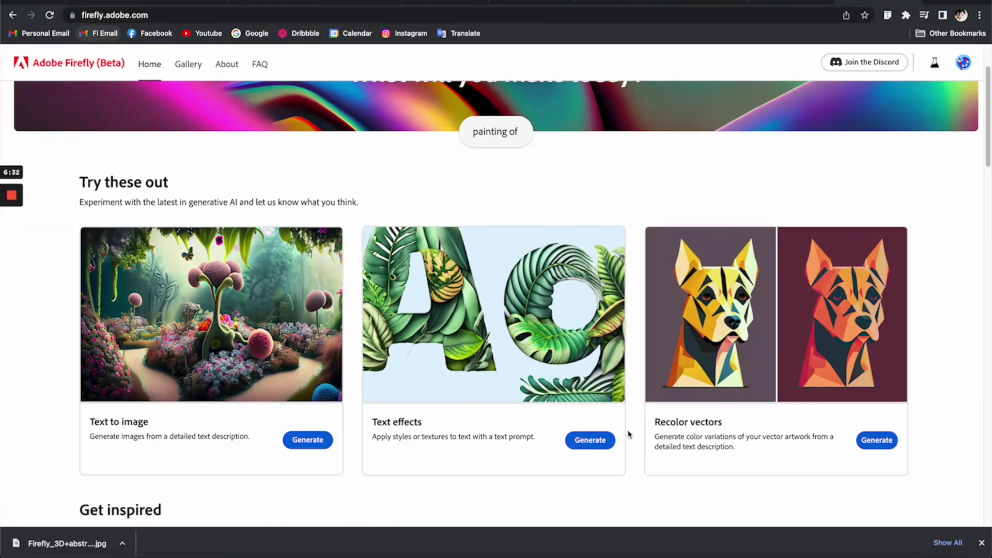
{"action": "left_click", "coordinate": [588, 442]}
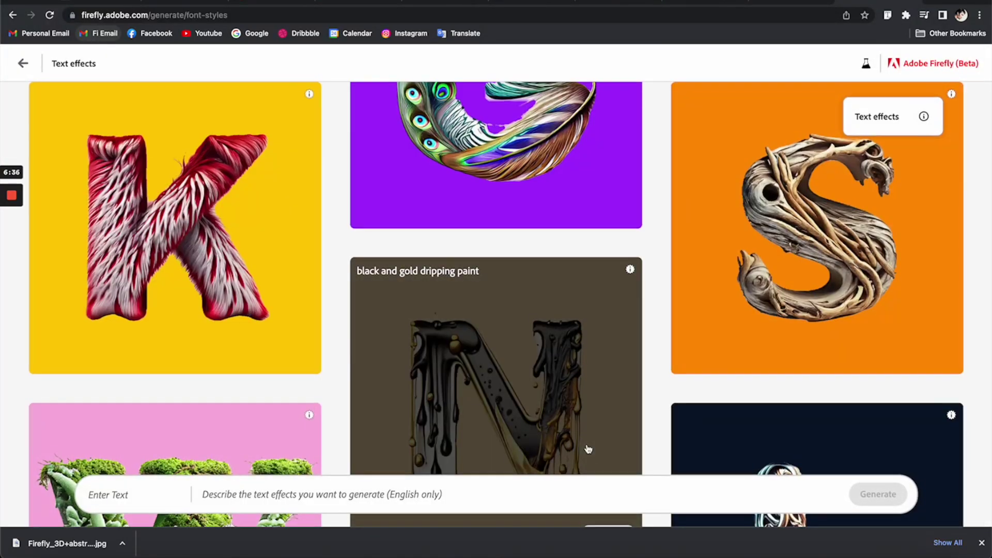
{"action": "scroll", "coordinate": [588, 449], "scroll_direction": "down", "scroll_amount": 5}
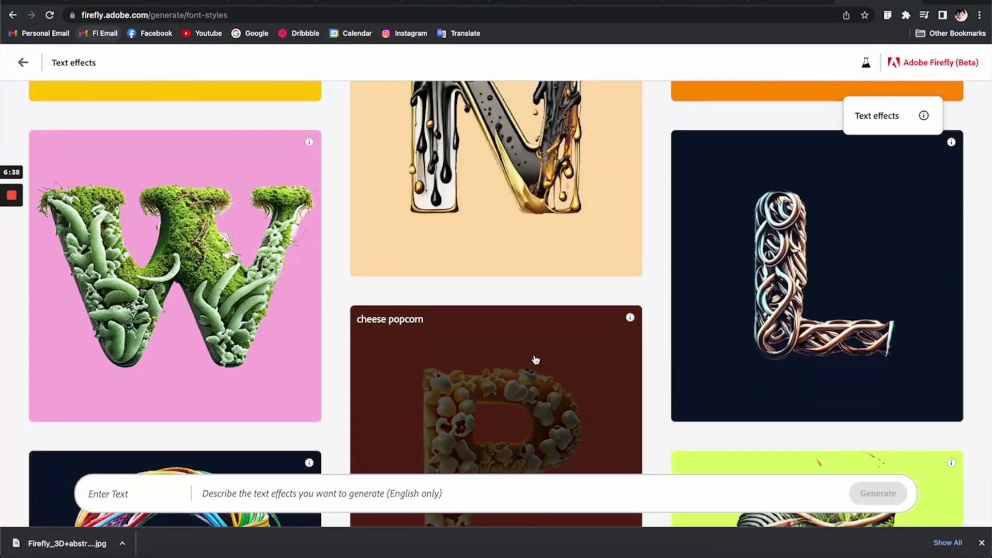
{"action": "scroll", "coordinate": [533, 359], "scroll_direction": "down", "scroll_amount": 4}
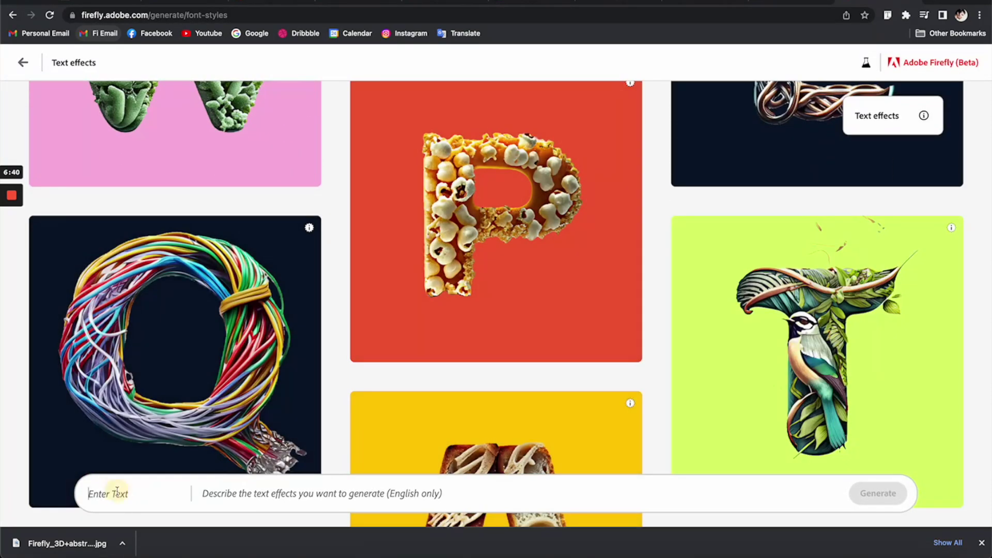
Step: Style the letter M with the prompt 'orange dog fur' and generate it
{"action": "left_click", "coordinate": [265, 498]}
{"action": "left_click", "coordinate": [114, 496]}
{"action": "left_click", "coordinate": [292, 490]}
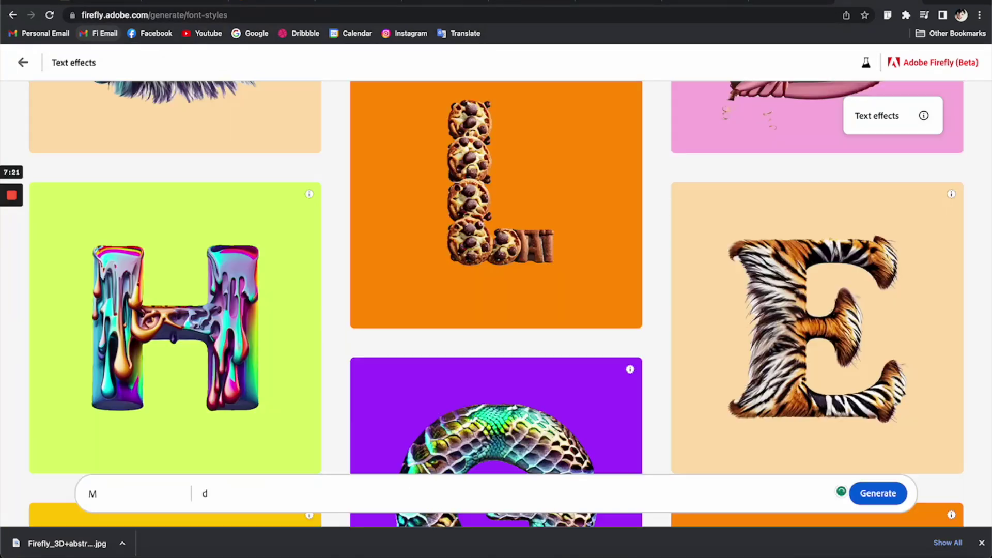
{"action": "key", "text": "BackSpace"}
{"action": "type", "text": "orange dog fur"}
{"action": "key", "text": "Return"}
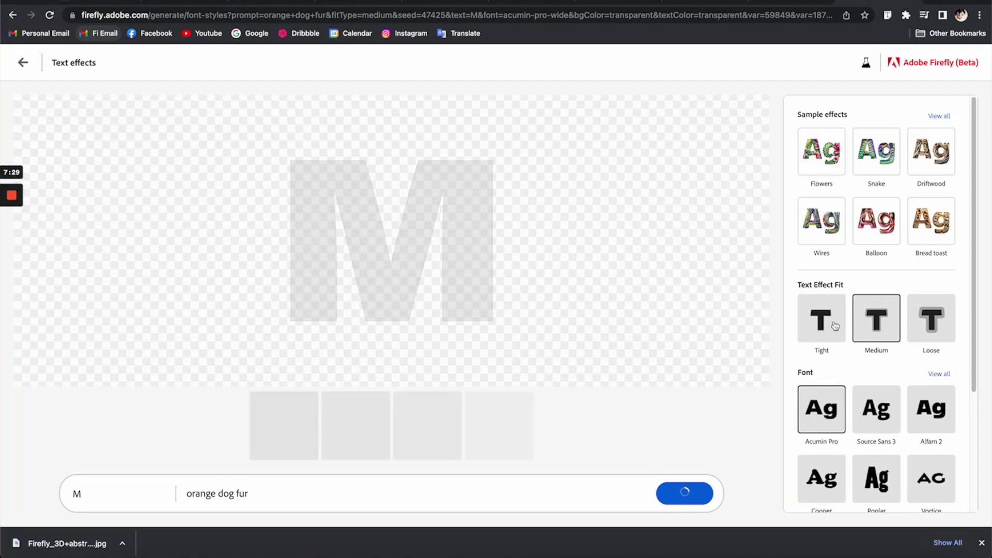
Step: Browse the furry M variations to the fourth, then retype the prompt as '3D rock surface'
{"action": "scroll", "coordinate": [925, 408], "scroll_direction": "down", "scroll_amount": 3}
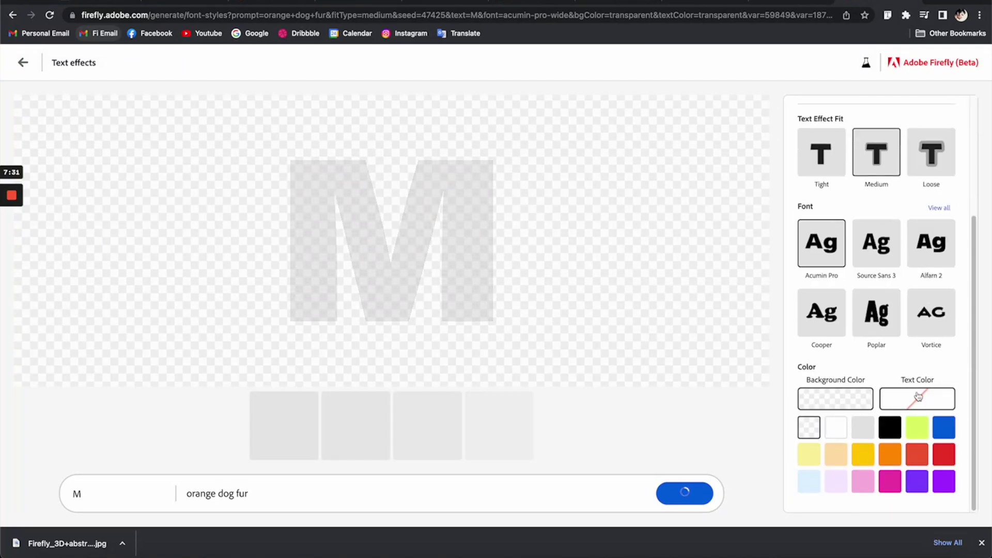
{"action": "scroll", "coordinate": [899, 310], "scroll_direction": "up", "scroll_amount": 3}
{"action": "scroll", "coordinate": [883, 199], "scroll_direction": "up", "scroll_amount": 1}
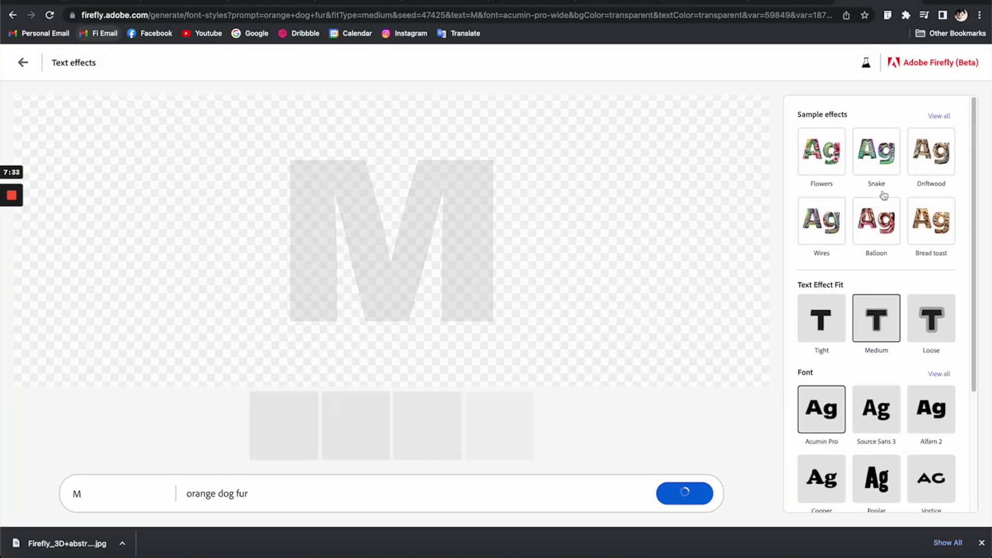
{"action": "scroll", "coordinate": [872, 297], "scroll_direction": "down", "scroll_amount": 3}
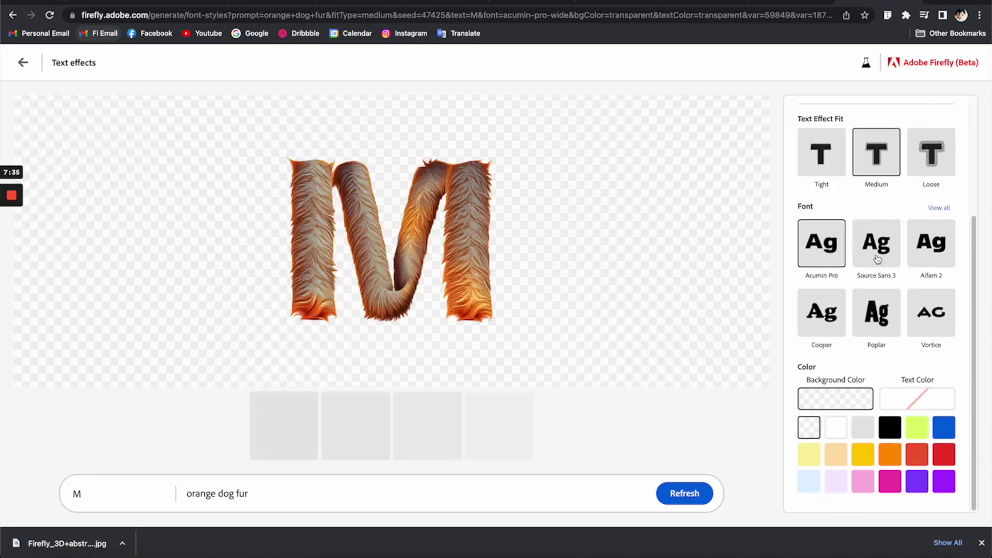
{"action": "left_click", "coordinate": [350, 425]}
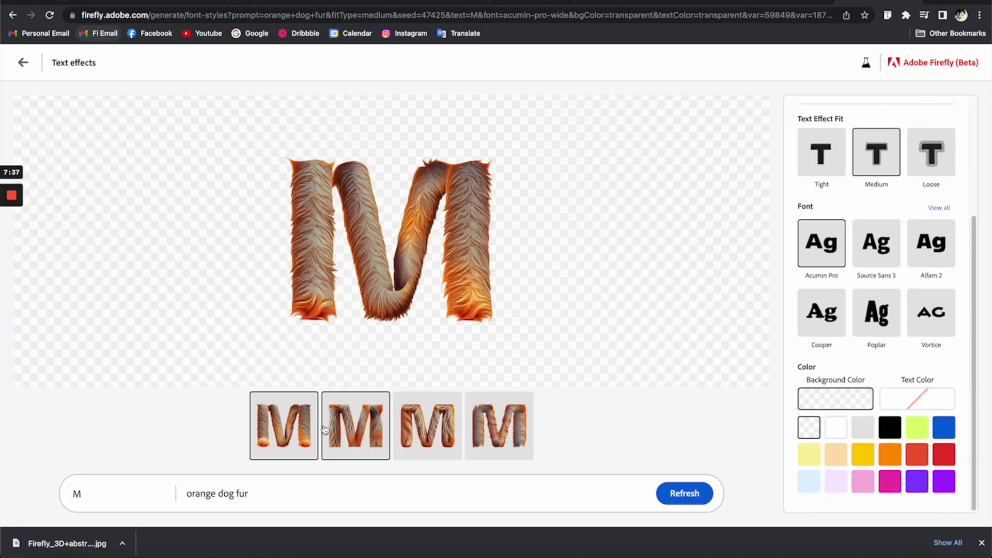
{"action": "left_click", "coordinate": [427, 425]}
{"action": "left_click", "coordinate": [499, 423]}
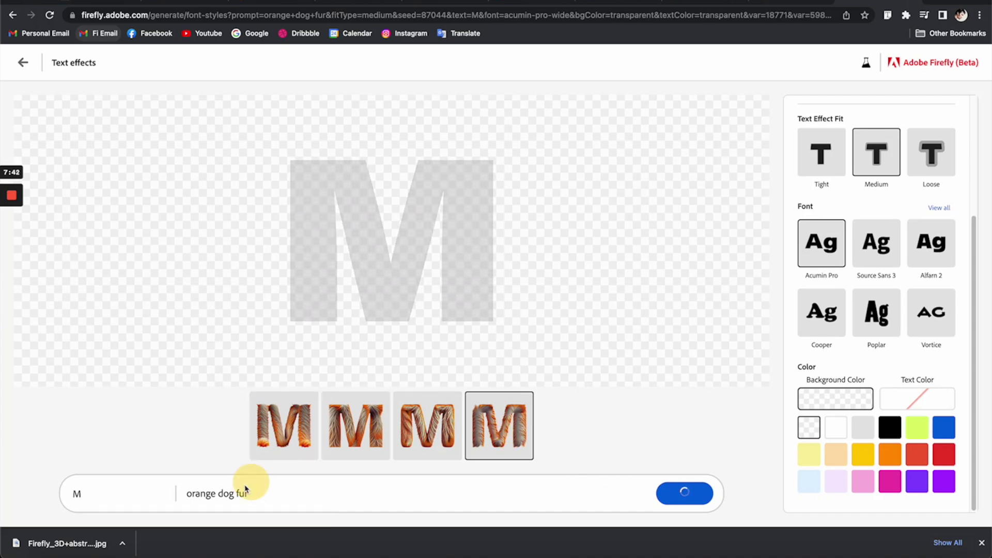
{"action": "left_click_drag", "start_coordinate": [274, 499], "coordinate": [84, 479]}
{"action": "type", "text": "3D rock surface"}
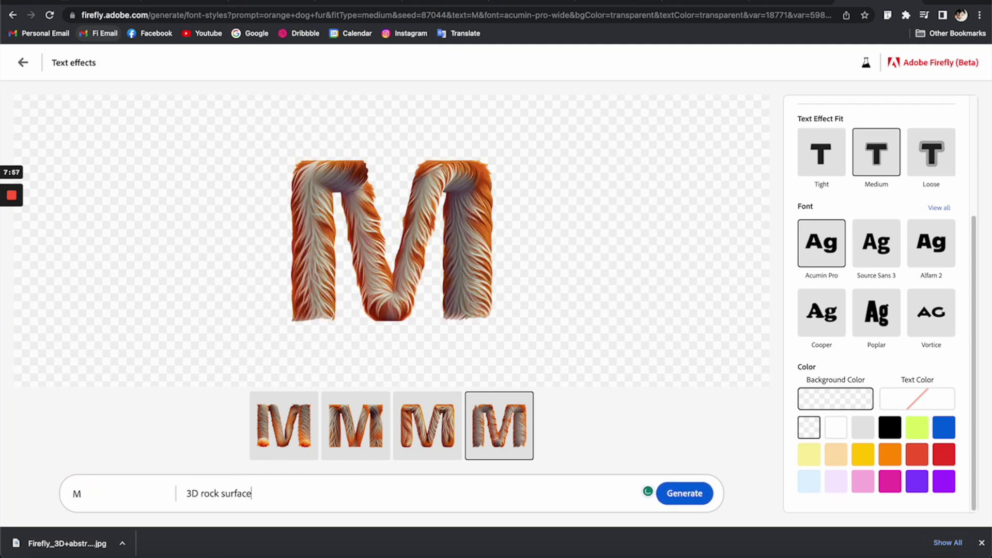
Step: Generate the 3D rock surface letter M and change its font to Source Sans 3
{"action": "key", "text": "Return"}
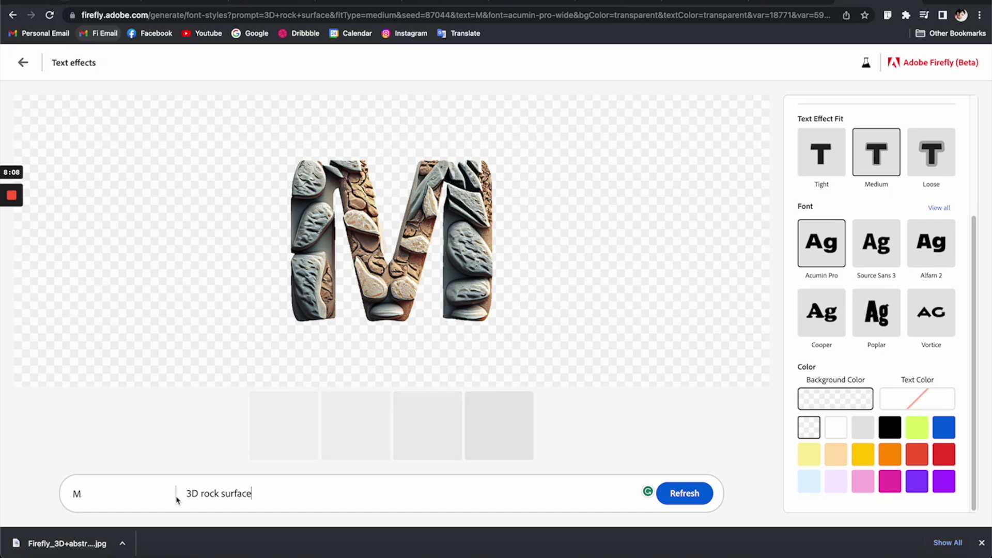
{"action": "mouse_move", "coordinate": [310, 256]}
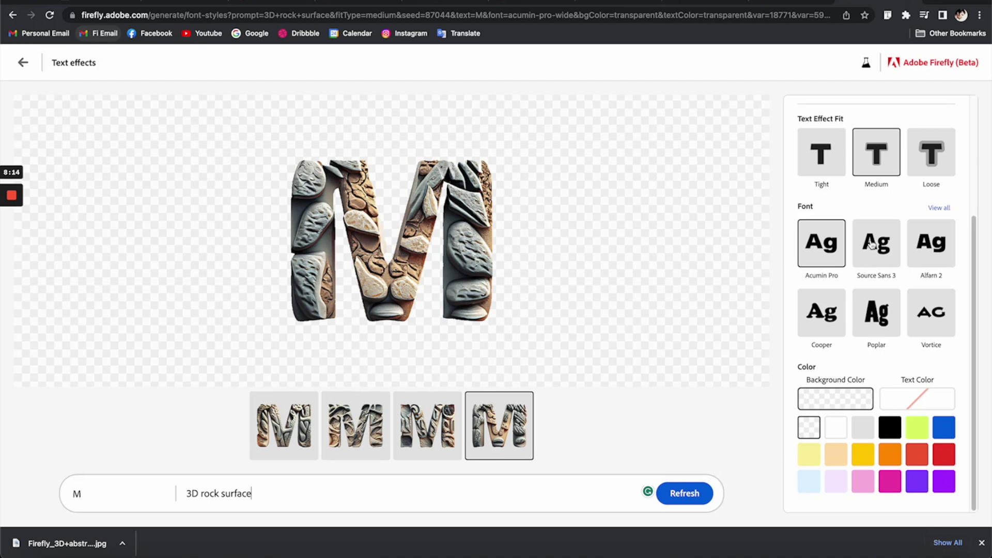
{"action": "left_click", "coordinate": [938, 207]}
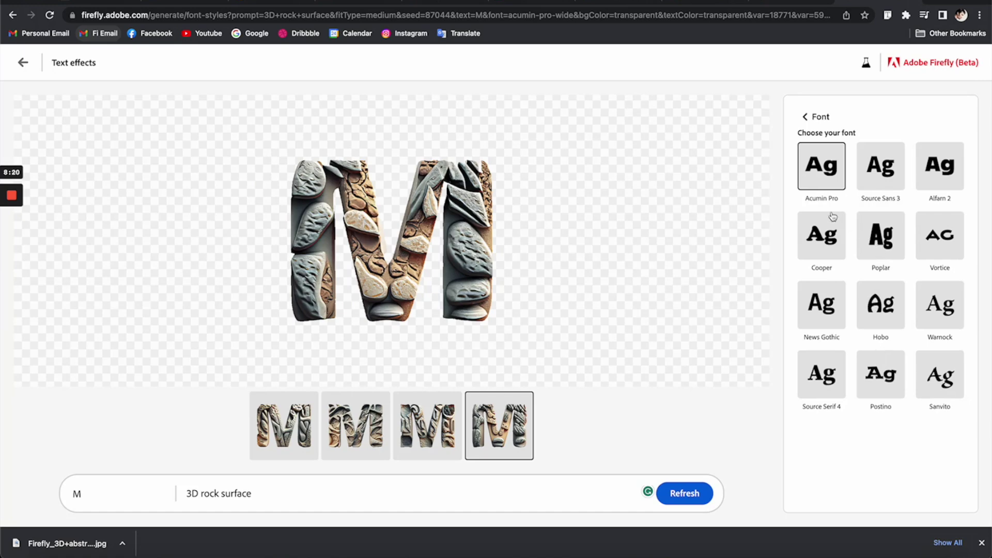
{"action": "left_click", "coordinate": [878, 180]}
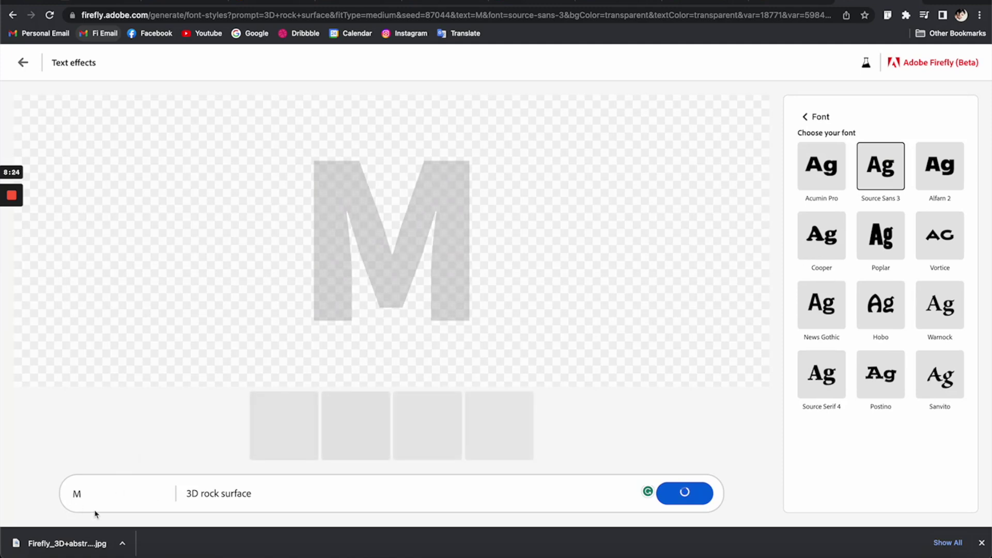
Step: Replace the M with 'Hello' in Source Serif 4 and begin retyping the 3D prompt
{"action": "left_click", "coordinate": [100, 498]}
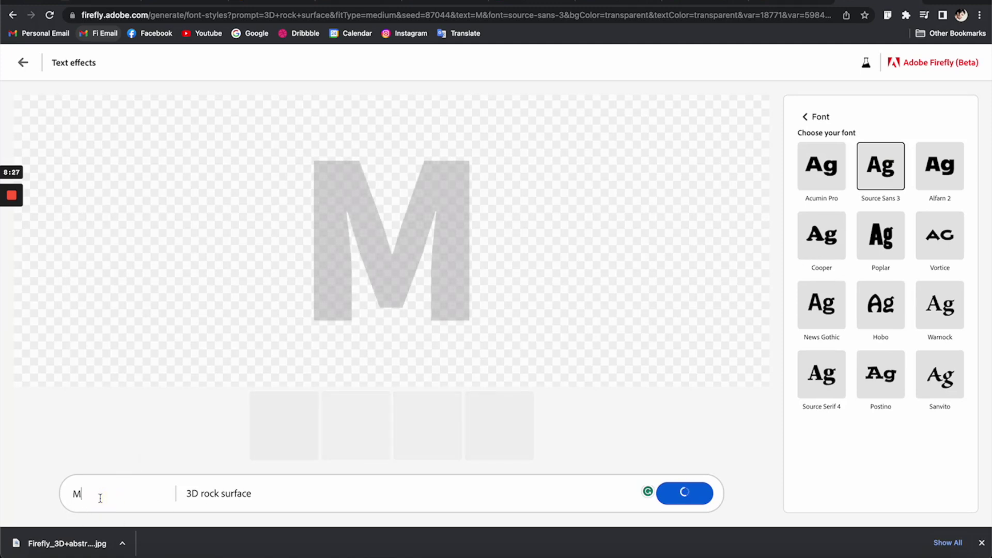
{"action": "key", "text": "BackSpace"}
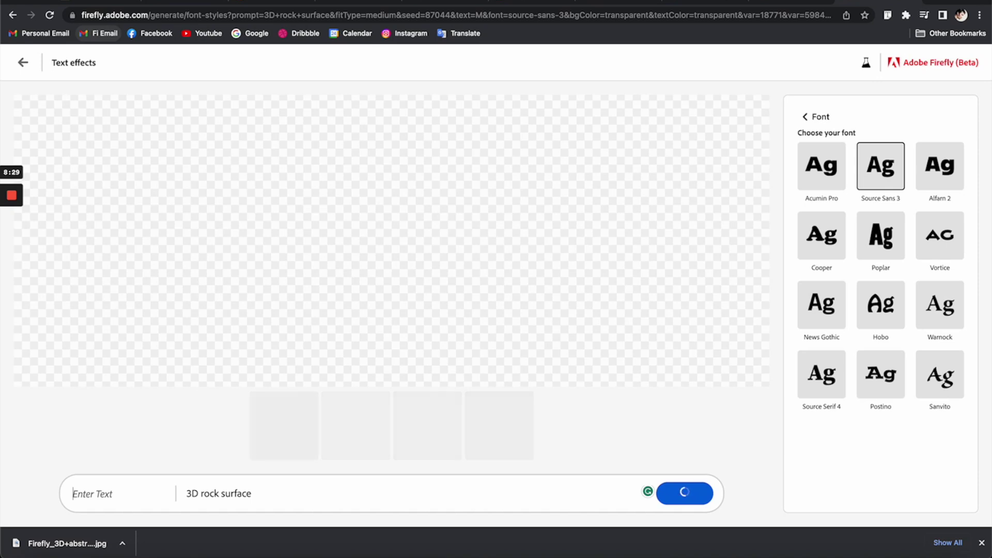
{"action": "type", "text": "Hello"}
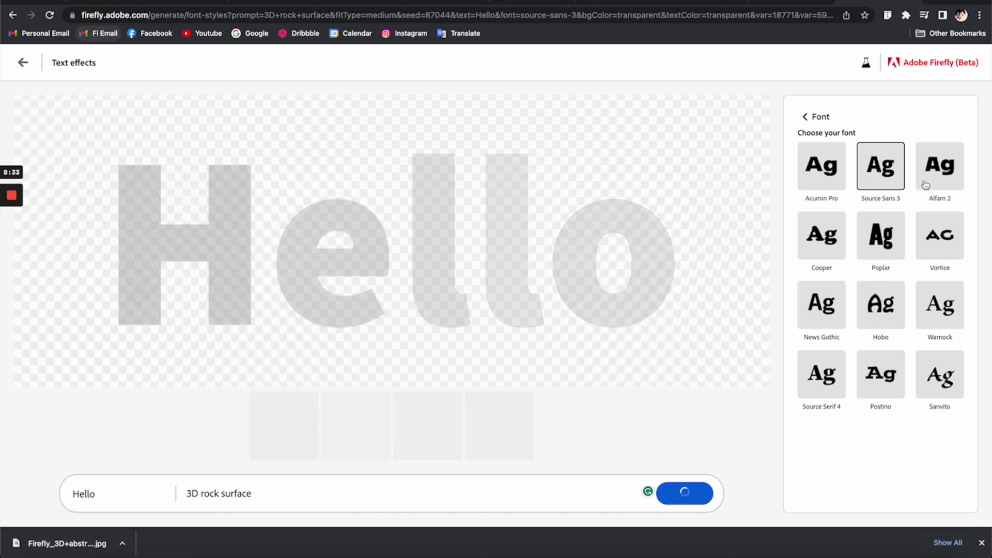
{"action": "left_click", "coordinate": [822, 381]}
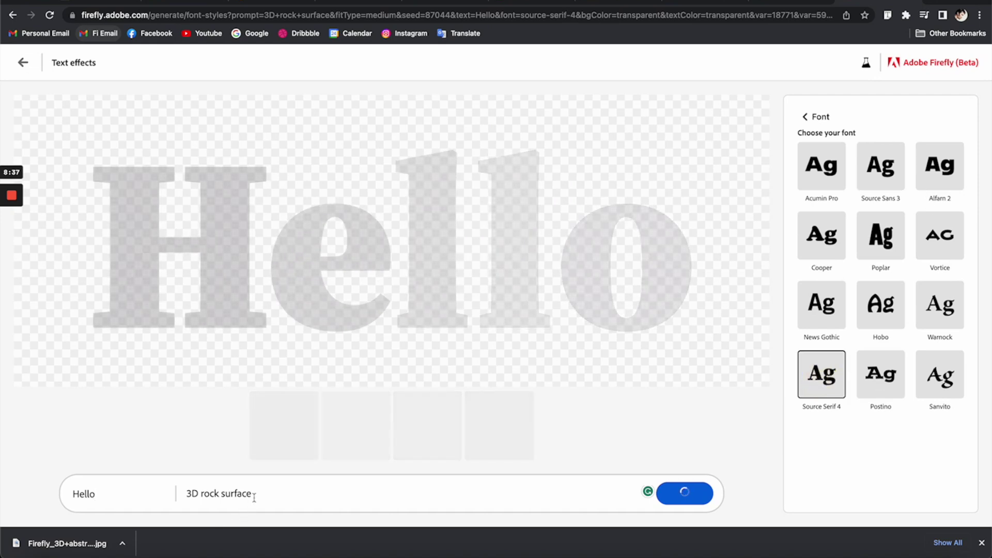
{"action": "left_click_drag", "start_coordinate": [254, 497], "coordinate": [111, 480]}
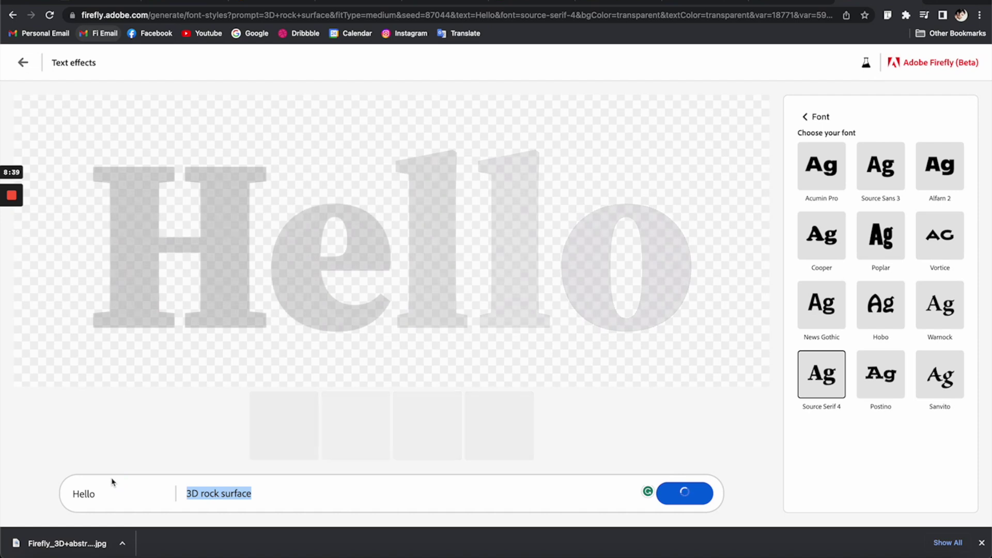
{"action": "type", "text": "3"}
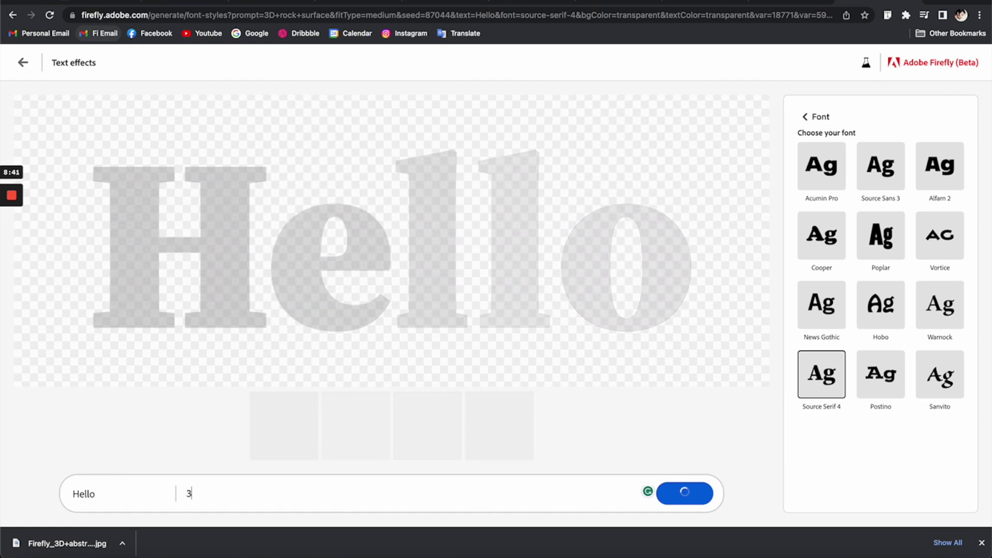
{"action": "type", "text": "D"}
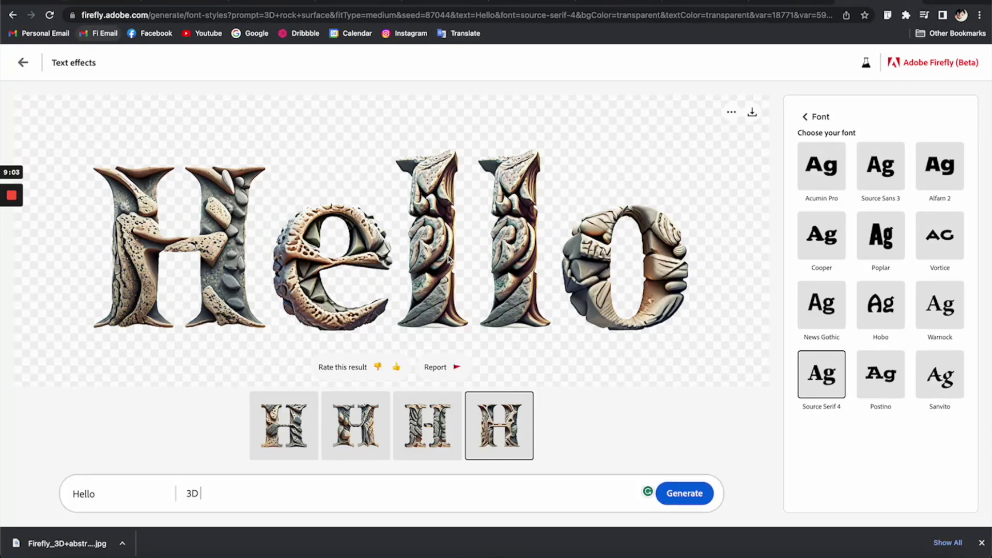
{"action": "left_click", "coordinate": [215, 492]}
Step: Open Recolor vectors from the Firefly home page and upload Character.svg
{"action": "left_click", "coordinate": [21, 64]}
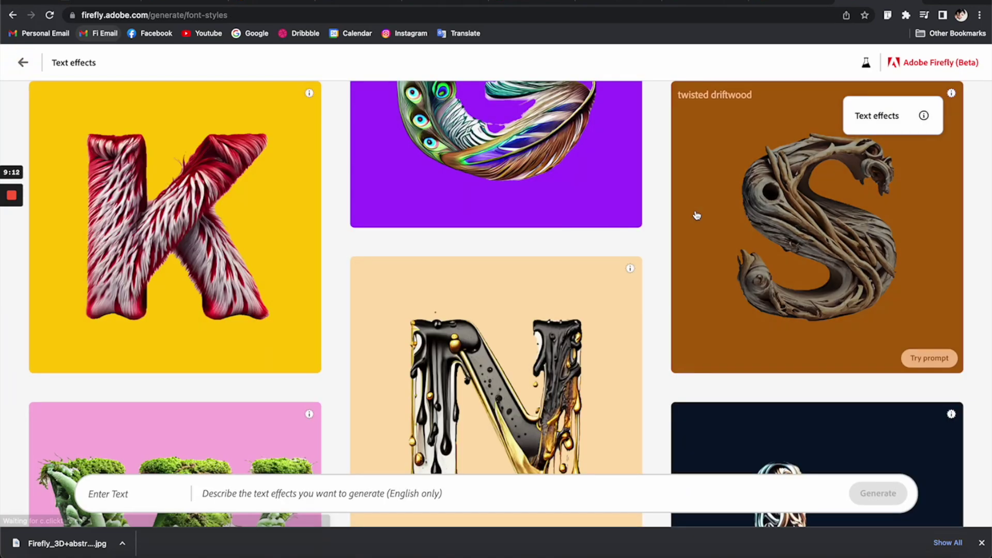
{"action": "left_click", "coordinate": [23, 62]}
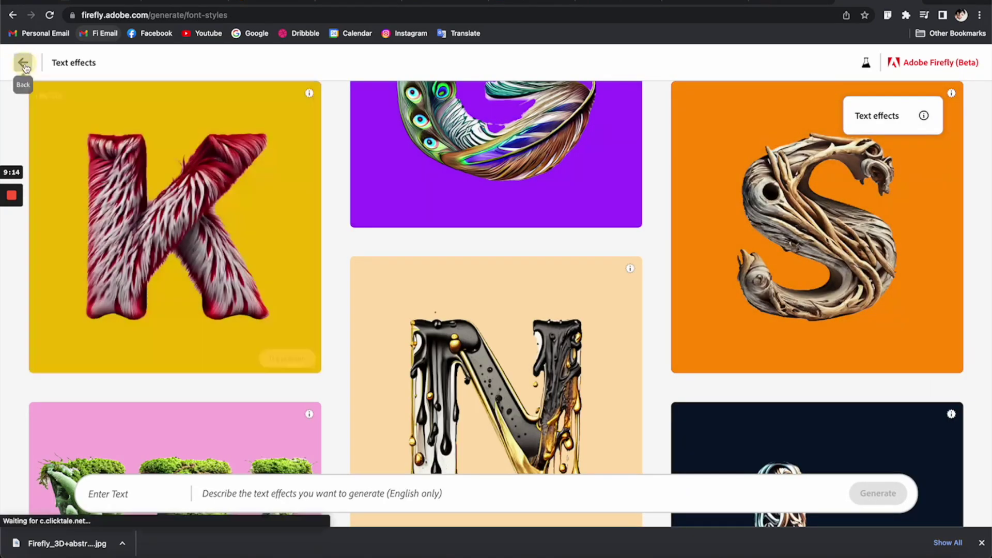
{"action": "left_click", "coordinate": [722, 403]}
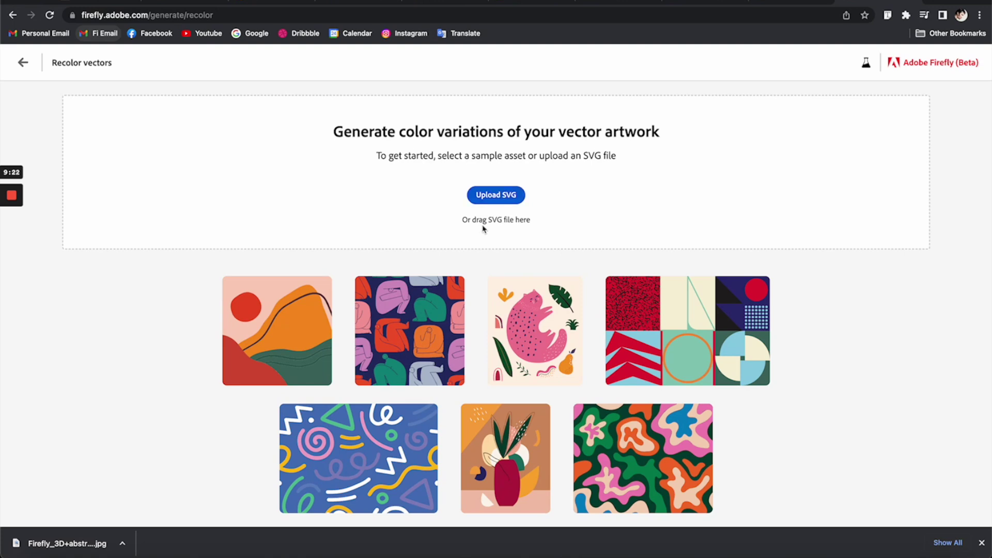
{"action": "left_click", "coordinate": [496, 194]}
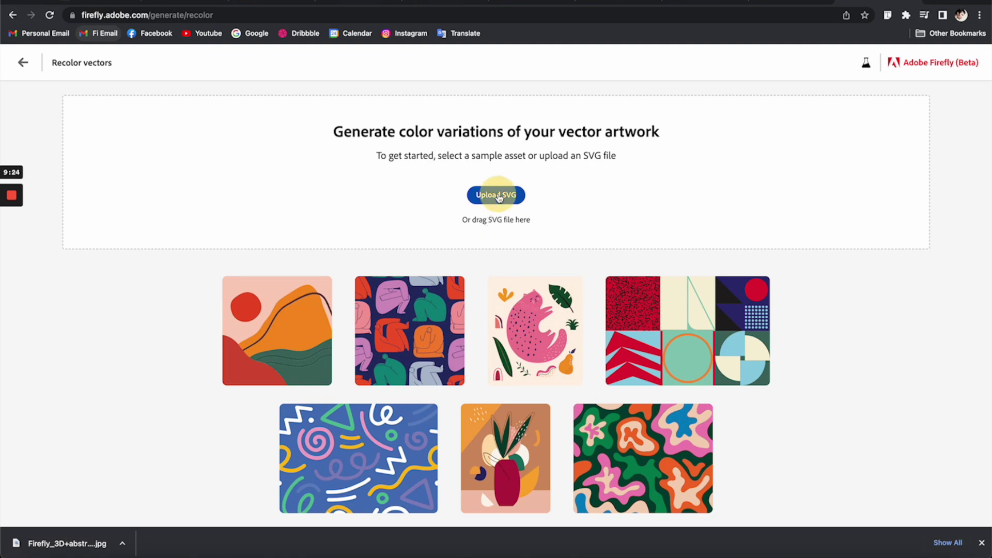
{"action": "left_click", "coordinate": [669, 158]}
{"action": "type", "text": "svg"}
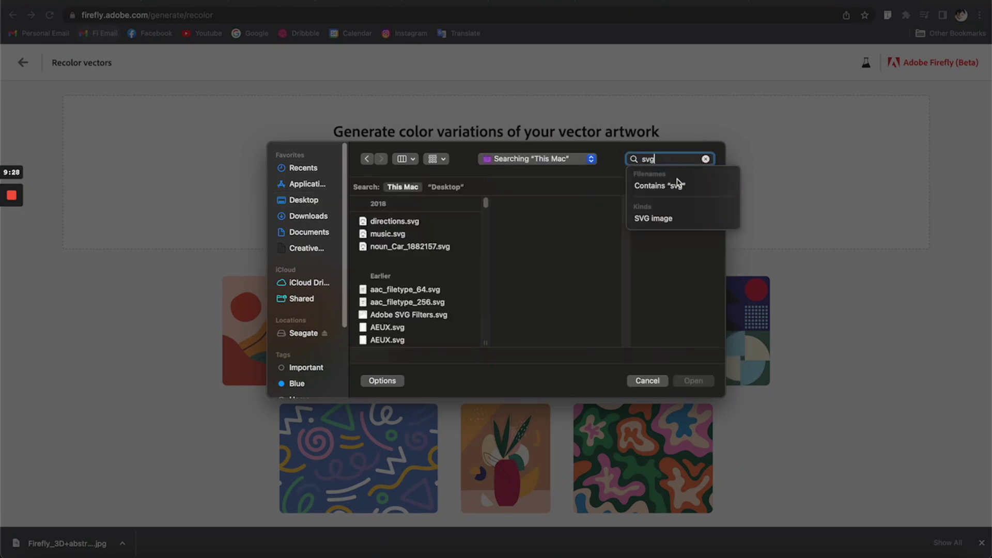
{"action": "double_click", "coordinate": [395, 221]}
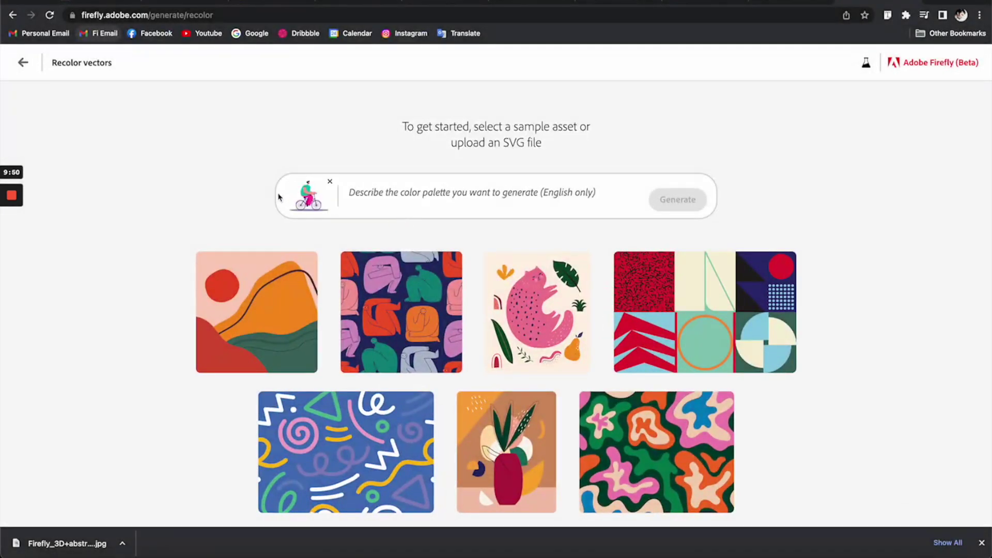
Step: Generate 'pastel' recolour variations, then go back to the Recolor vectors start page
{"action": "left_click", "coordinate": [374, 193]}
{"action": "type", "text": "pastel"}
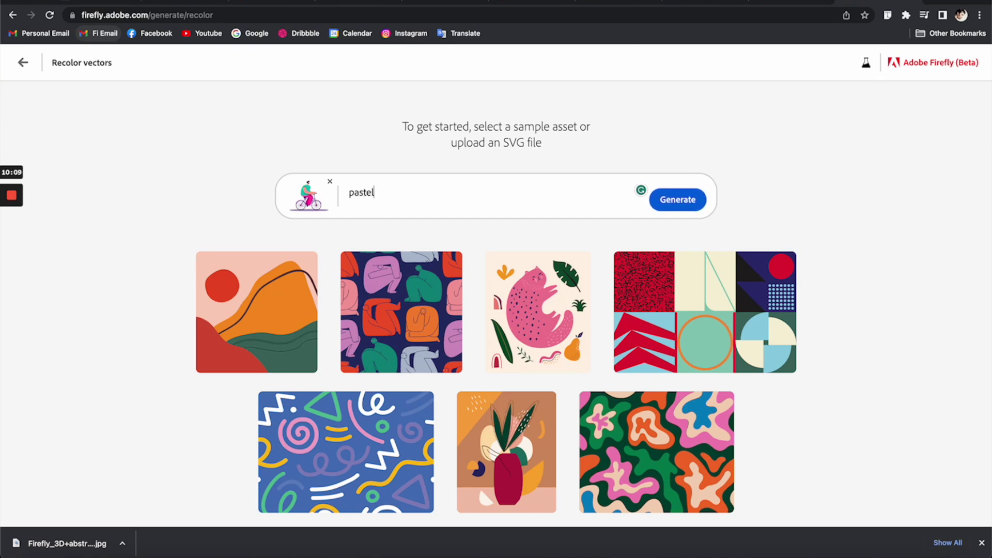
{"action": "left_click", "coordinate": [669, 204]}
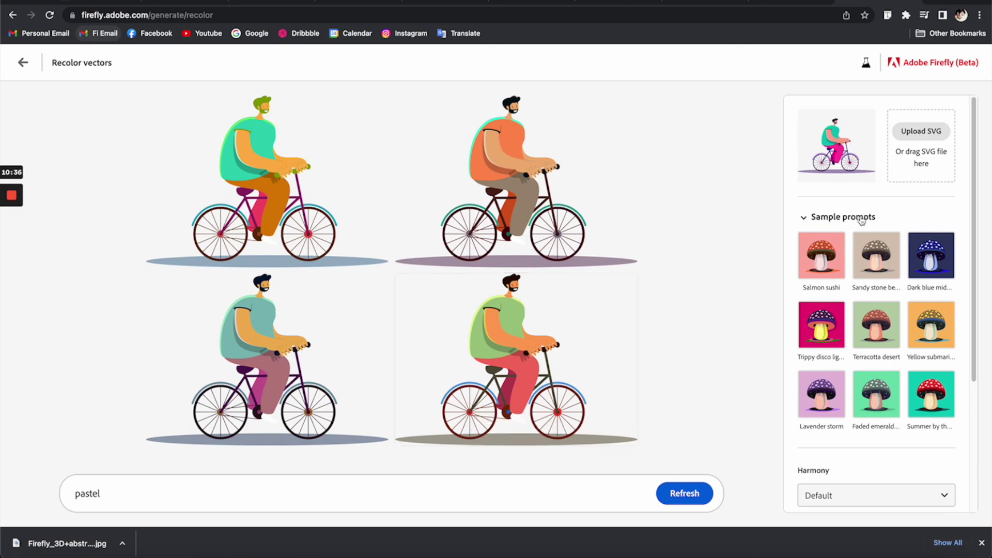
{"action": "left_click", "coordinate": [23, 63]}
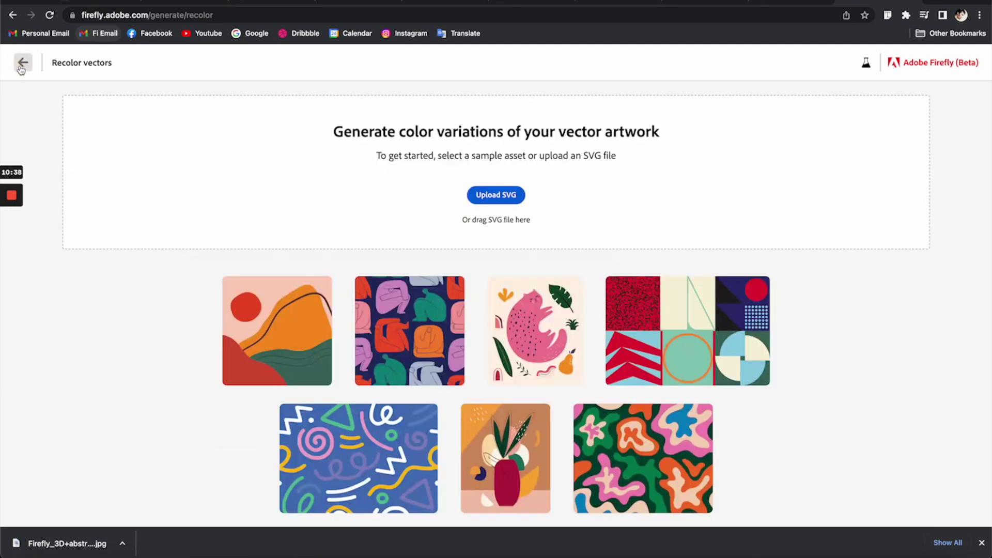
Step: Open the blue purple studio background result in the enlarged view
{"action": "left_click", "coordinate": [20, 62]}
{"action": "scroll", "coordinate": [819, 314], "scroll_direction": "down", "scroll_amount": 8}
{"action": "scroll", "coordinate": [819, 315], "scroll_direction": "up", "scroll_amount": 1}
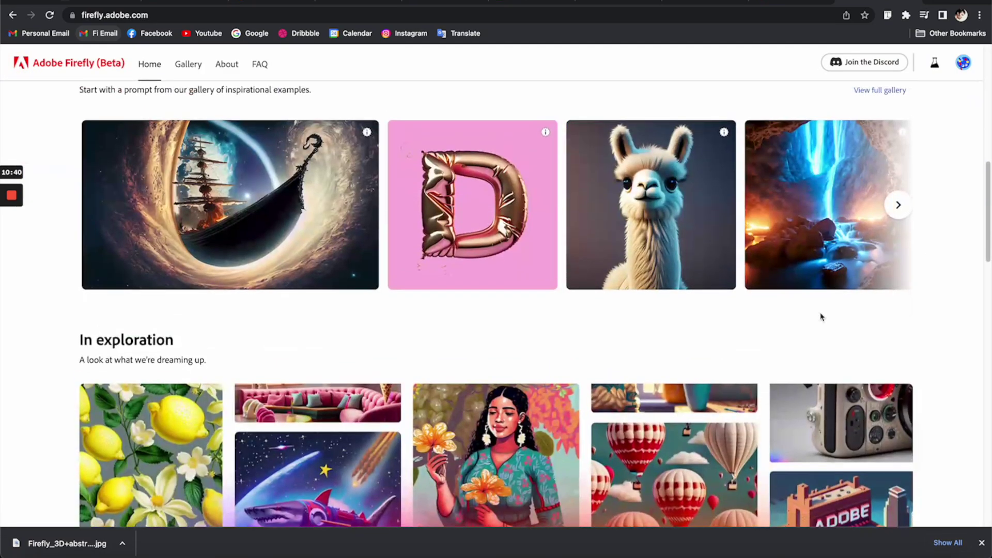
{"action": "left_click", "coordinate": [272, 200]}
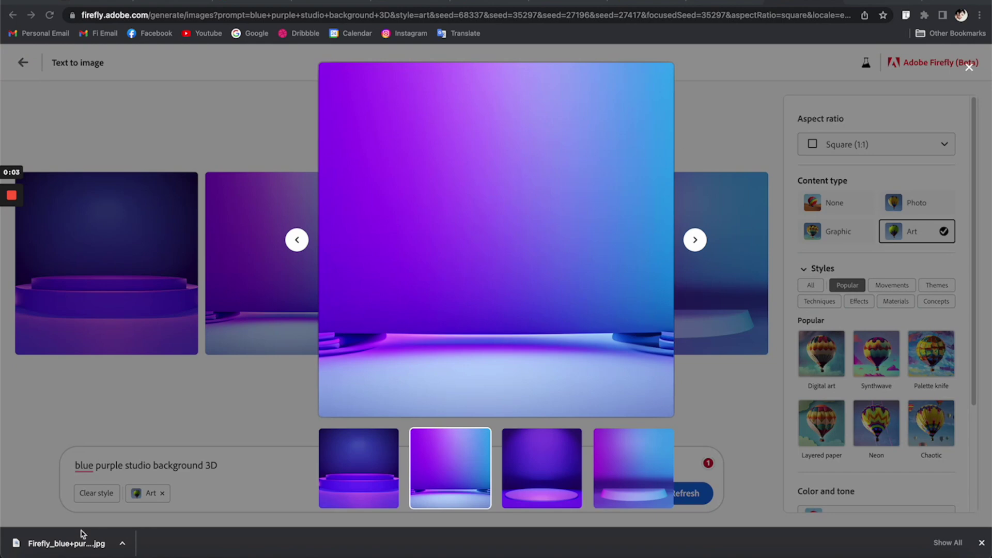
Step: Download the studio image, accepting the content credentials notice, and close the enlarged view
{"action": "left_click", "coordinate": [487, 262]}
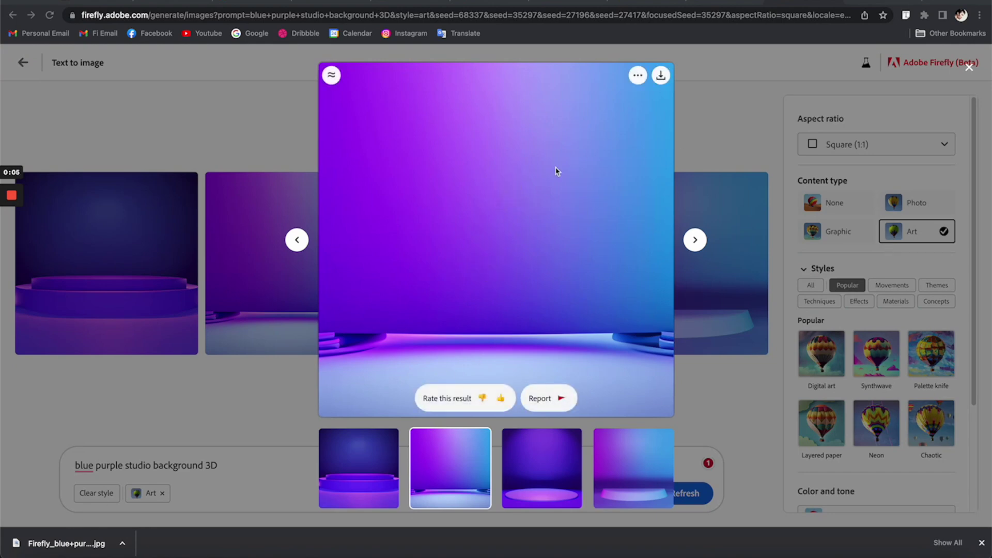
{"action": "left_click", "coordinate": [660, 75]}
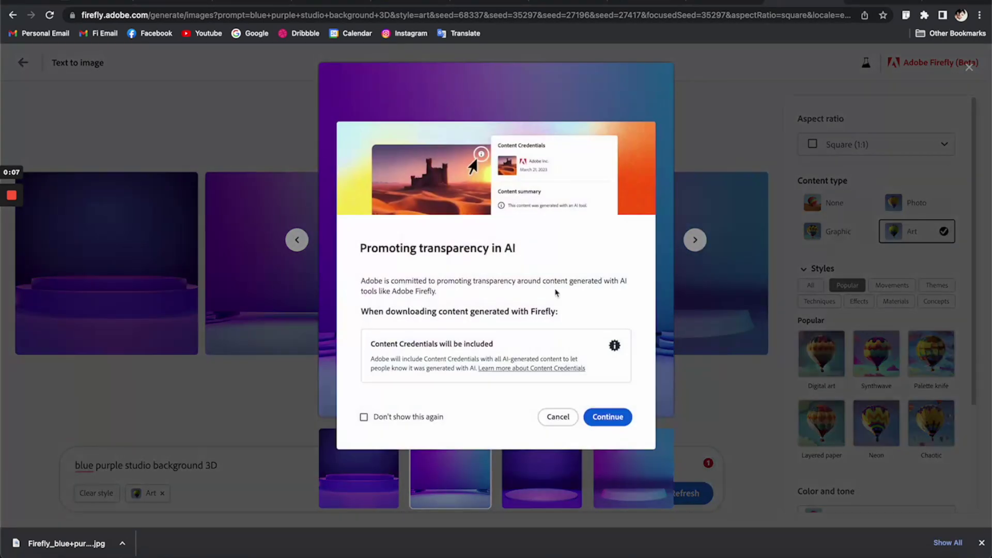
{"action": "left_click", "coordinate": [609, 418]}
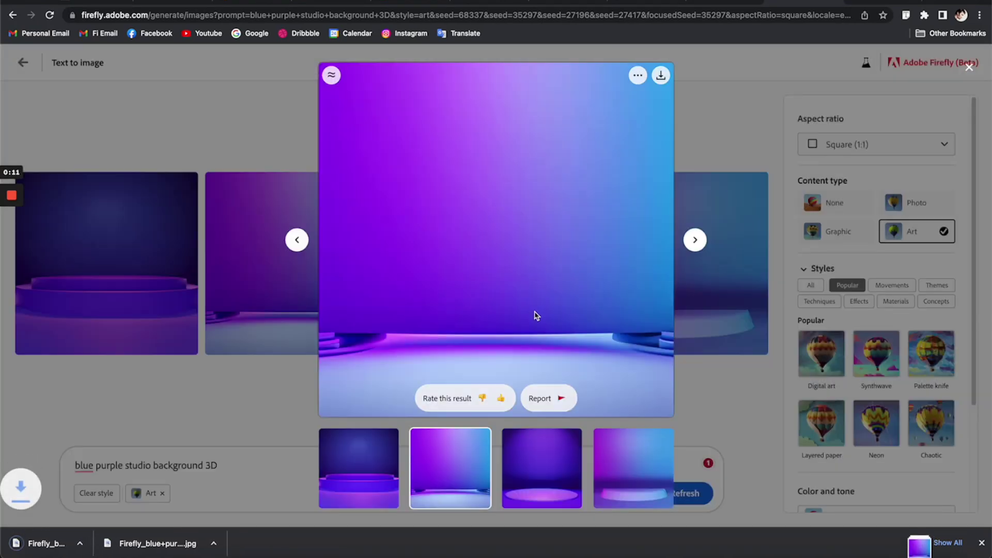
{"action": "left_click", "coordinate": [738, 394]}
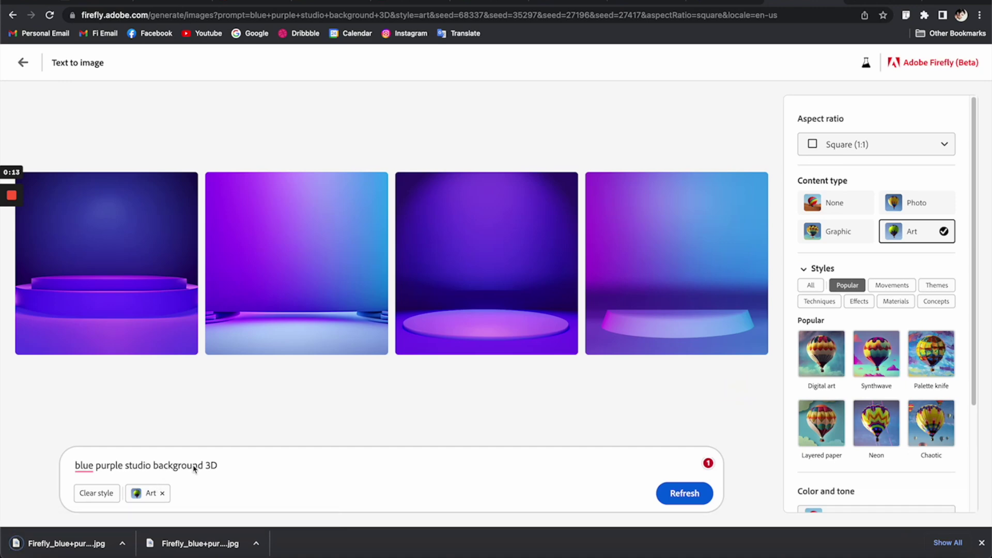
{"action": "left_click", "coordinate": [210, 466]}
{"action": "mouse_move", "coordinate": [105, 469]}
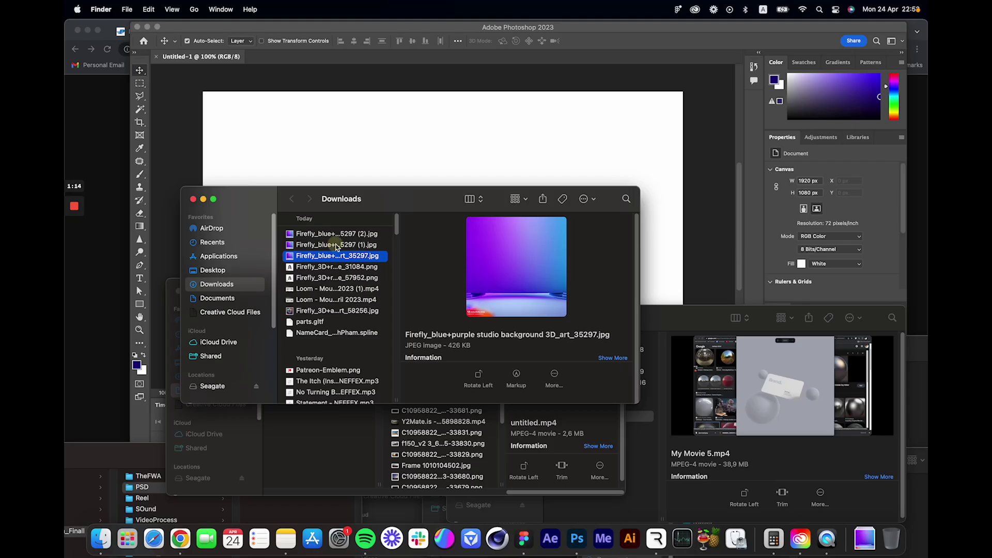
Step: Place the downloaded purple studio background and enlarge it to about 189%
{"action": "left_click", "coordinate": [333, 243]}
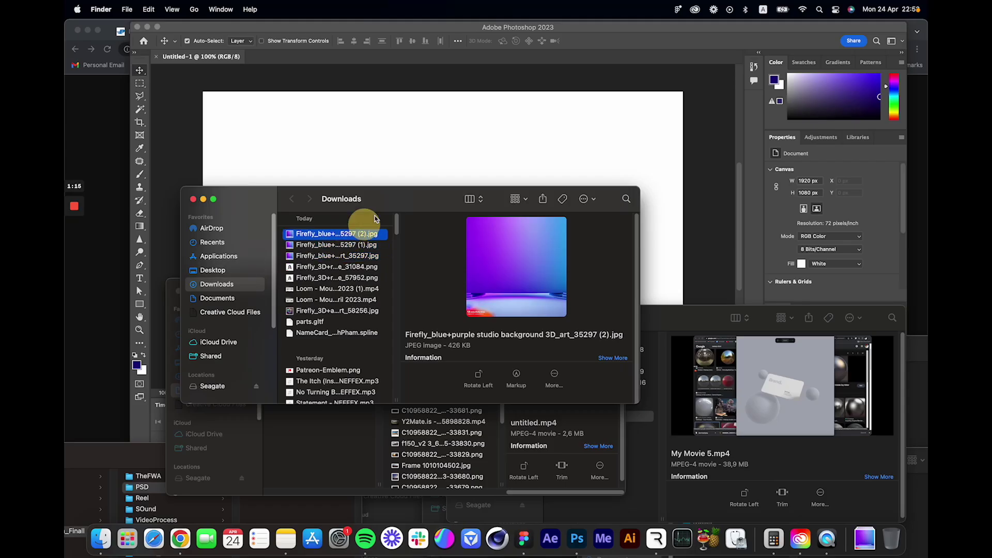
{"action": "left_click_drag", "start_coordinate": [359, 228], "coordinate": [438, 155]}
{"action": "scroll", "coordinate": [515, 298], "scroll_direction": "down", "scroll_amount": 3}
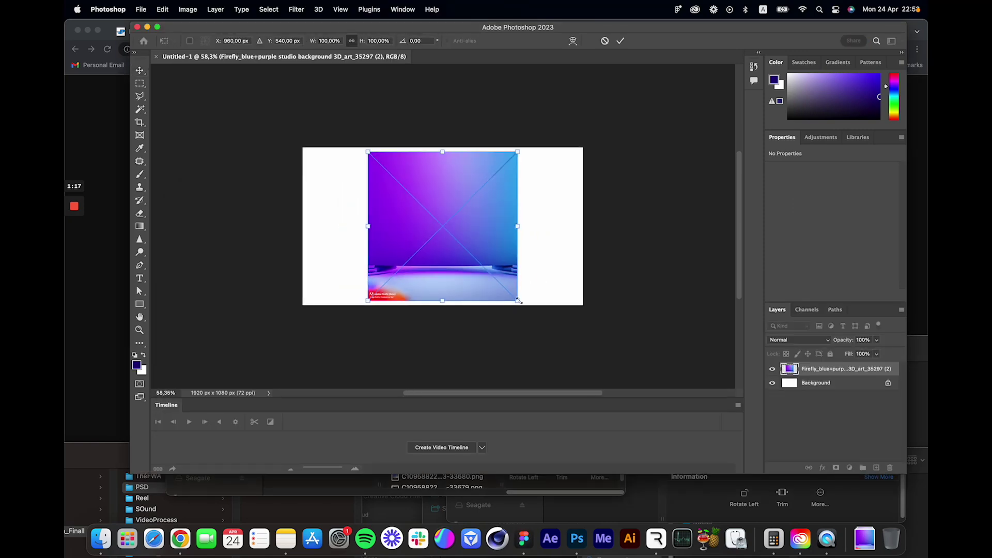
{"action": "left_click_drag", "start_coordinate": [519, 301], "coordinate": [598, 361]}
{"action": "left_click_drag", "start_coordinate": [542, 268], "coordinate": [543, 203]}
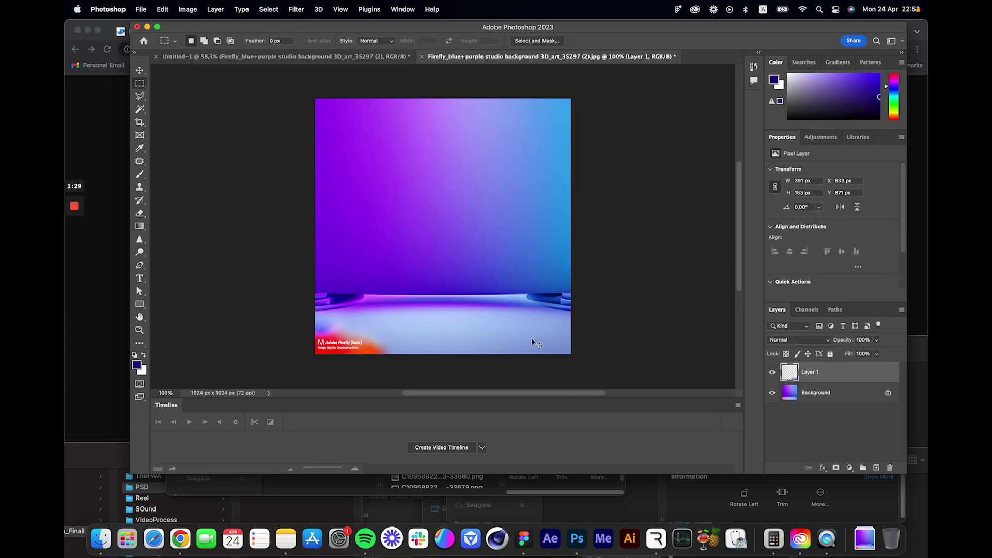
Step: Flip the copied floor patch horizontally and move it over the bottom-left watermark
{"action": "key", "text": "super+t"}
{"action": "right_click", "coordinate": [536, 344]}
{"action": "left_click", "coordinate": [552, 500]}
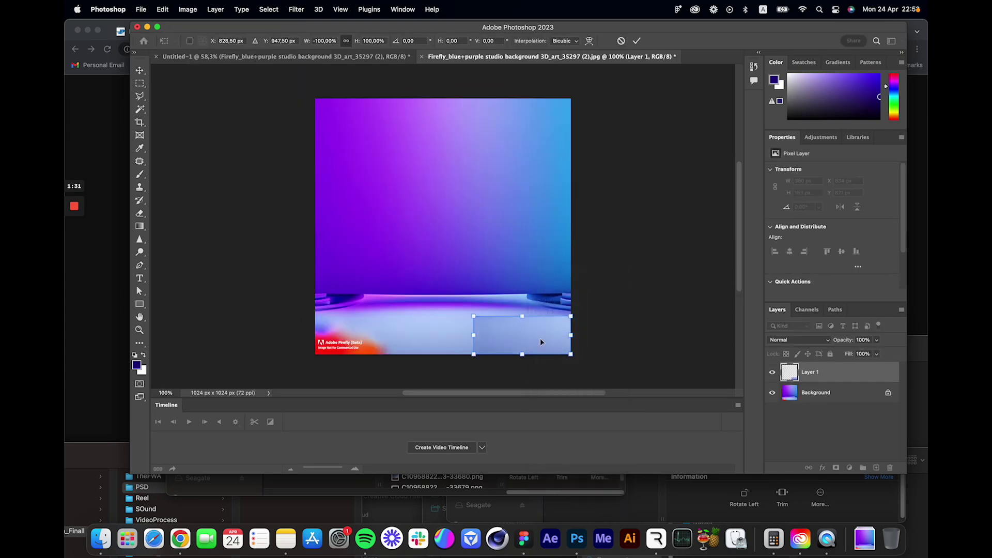
{"action": "left_click_drag", "start_coordinate": [541, 342], "coordinate": [382, 341]}
{"action": "key", "text": "Return"}
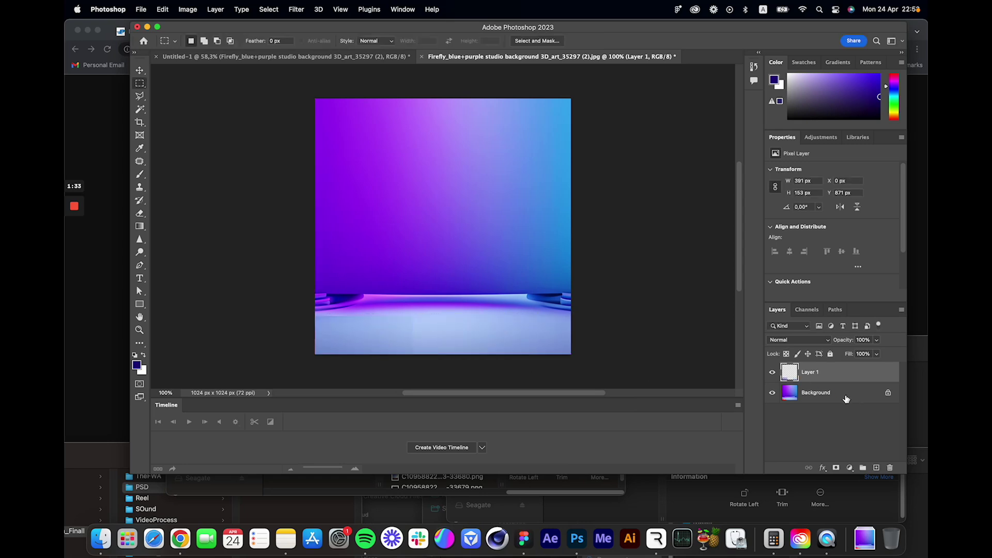
Step: Merge the patch into the Background and save the image as JPEG
{"action": "left_click", "coordinate": [844, 394], "text": "shift"}
{"action": "right_click", "coordinate": [844, 394]}
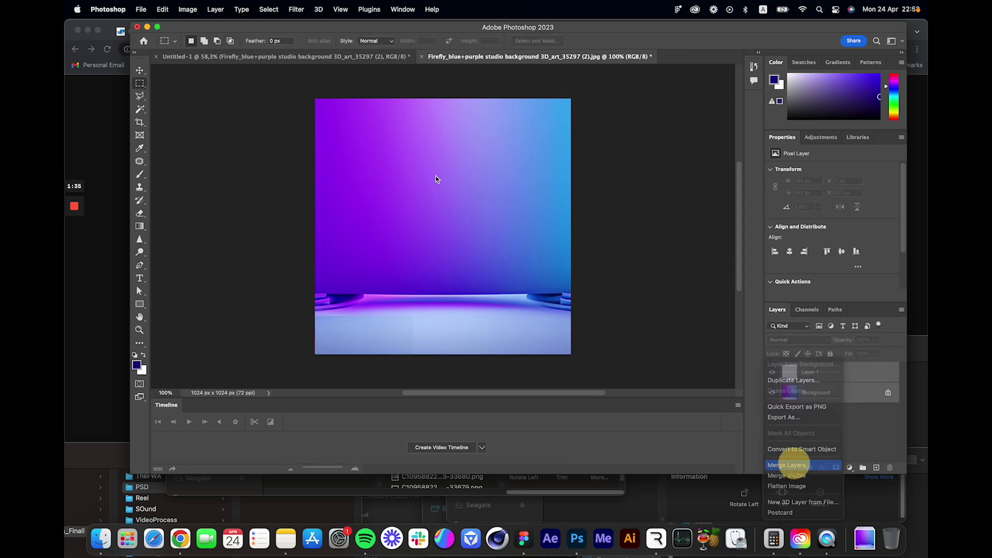
{"action": "left_click", "coordinate": [786, 465]}
{"action": "key", "text": "super+s"}
{"action": "key", "text": "Return"}
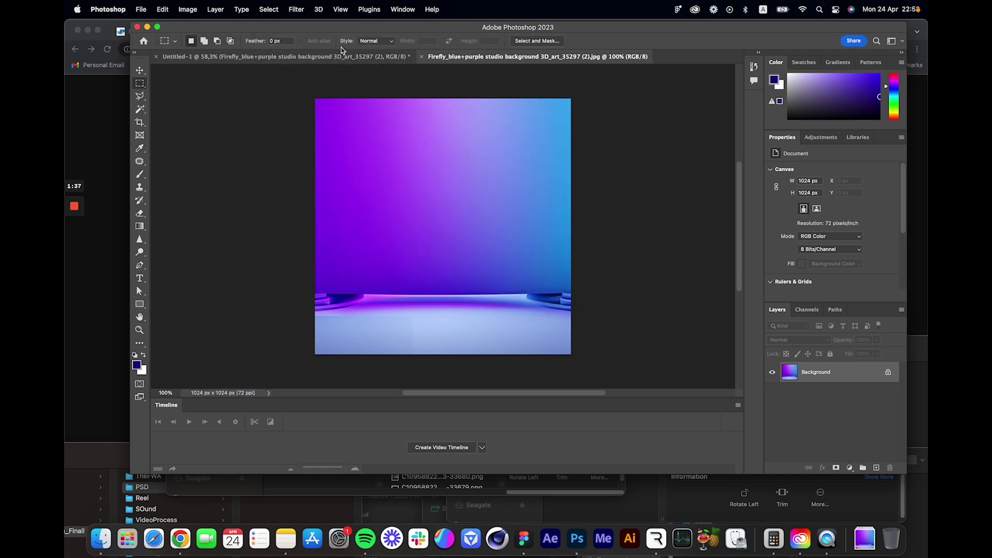
{"action": "double_click", "coordinate": [357, 27]}
{"action": "left_click", "coordinate": [274, 53]}
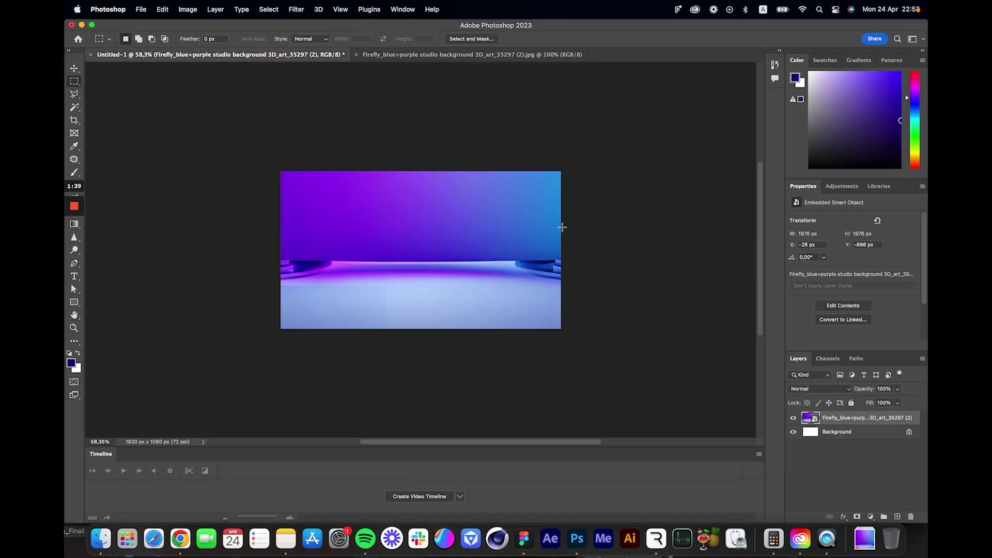
Step: Place the furry A image on the composite and mask it to a rectangle around the letter
{"action": "left_click", "coordinate": [102, 537]}
{"action": "left_click_drag", "start_coordinate": [315, 278], "coordinate": [418, 238]}
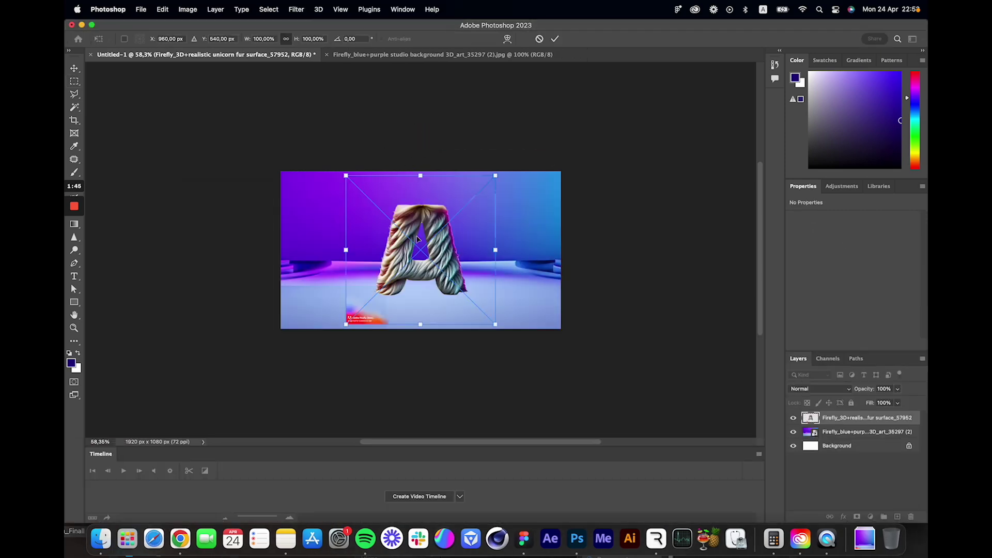
{"action": "key", "text": "Return"}
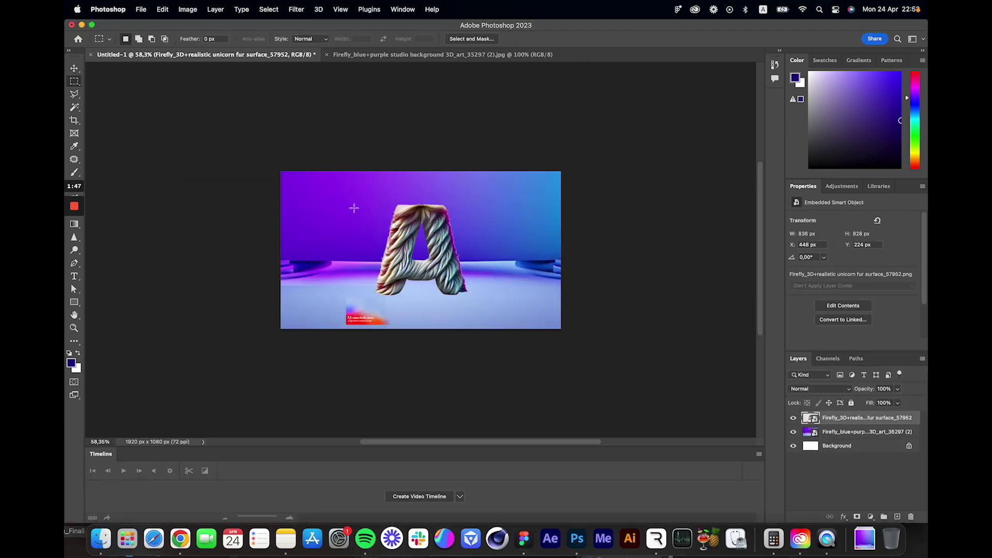
{"action": "left_click_drag", "start_coordinate": [369, 197], "coordinate": [476, 302]}
{"action": "left_click", "coordinate": [856, 516]}
{"action": "key", "text": "v"}
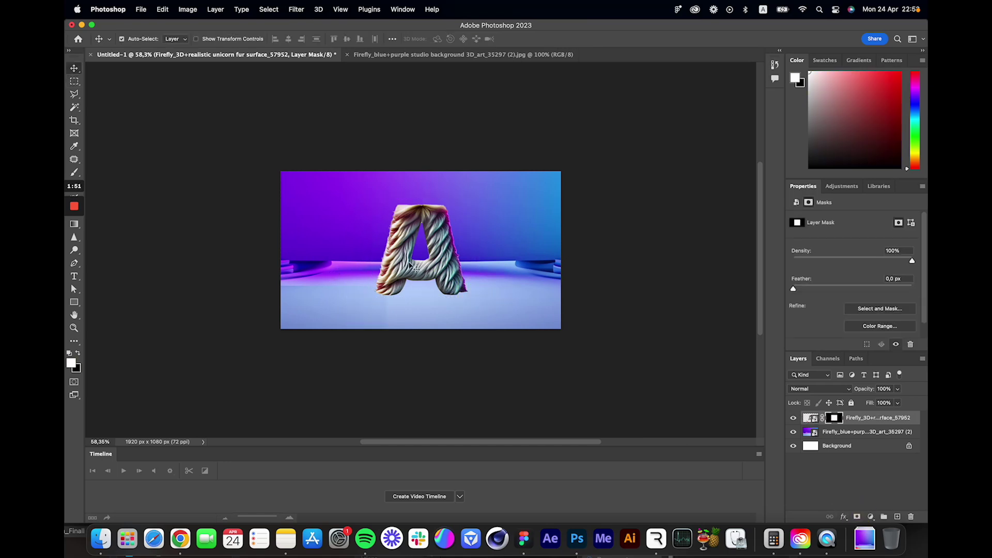
Step: Apply a 37.4-pixel Gaussian Blur to the purple studio background
{"action": "left_click", "coordinate": [464, 268]}
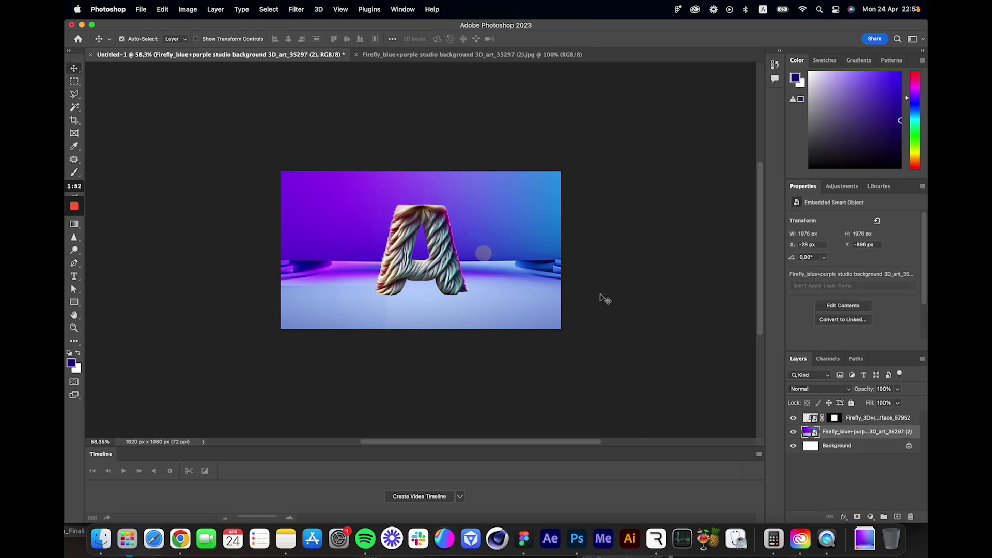
{"action": "left_click", "coordinate": [296, 9]}
{"action": "mouse_move", "coordinate": [379, 142]}
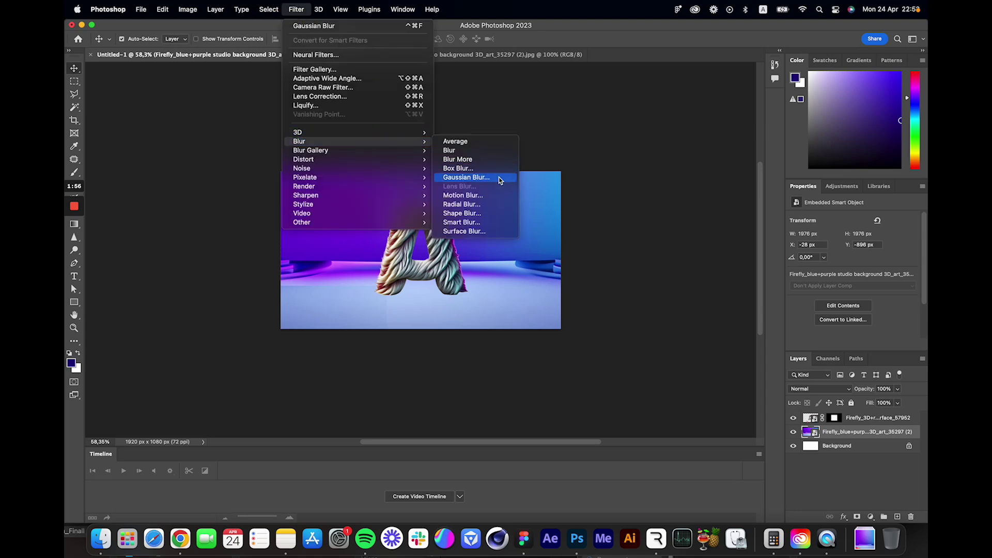
{"action": "left_click", "coordinate": [466, 177]}
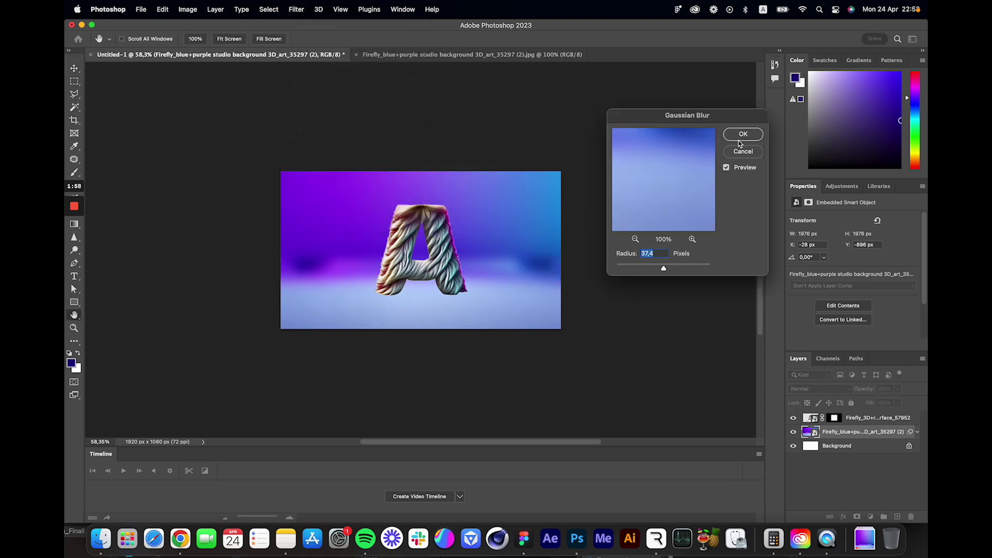
{"action": "left_click", "coordinate": [743, 134]}
{"action": "scroll", "coordinate": [453, 192], "scroll_direction": "up", "scroll_amount": 3}
Step: Shrink the furry A to 739×754 px around its centre
{"action": "left_click", "coordinate": [453, 193]}
{"action": "key", "text": "super+t"}
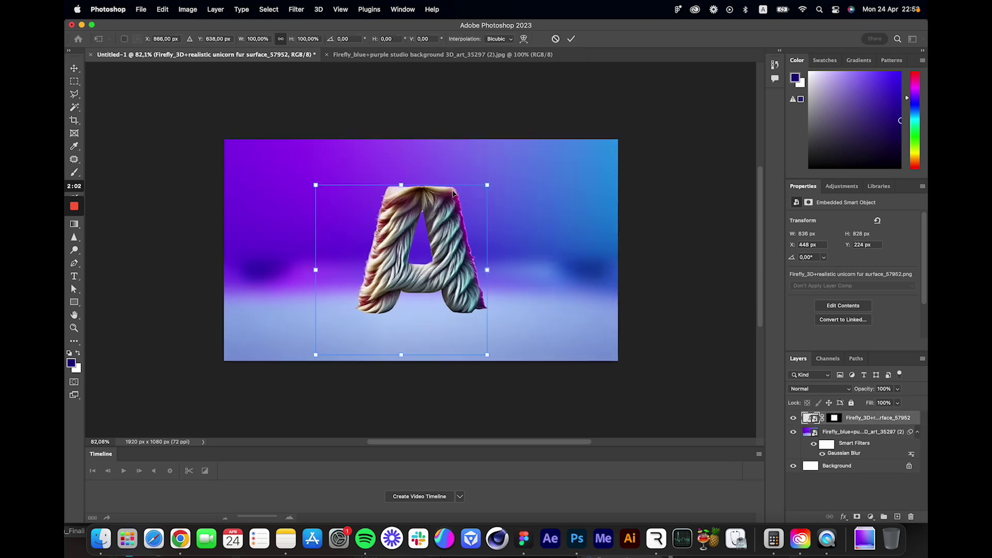
{"action": "left_click_drag", "start_coordinate": [479, 185], "coordinate": [477, 193]}
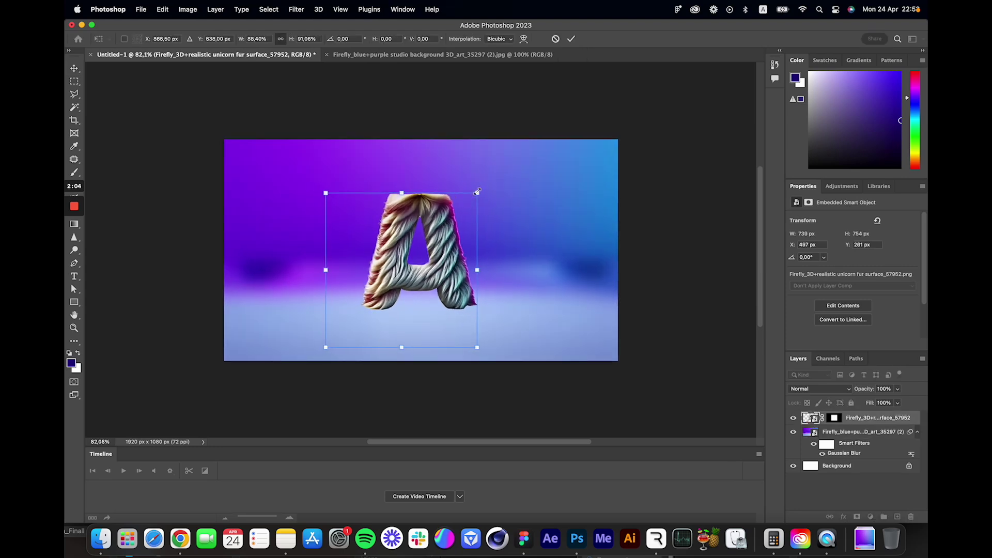
{"action": "key", "text": "Return"}
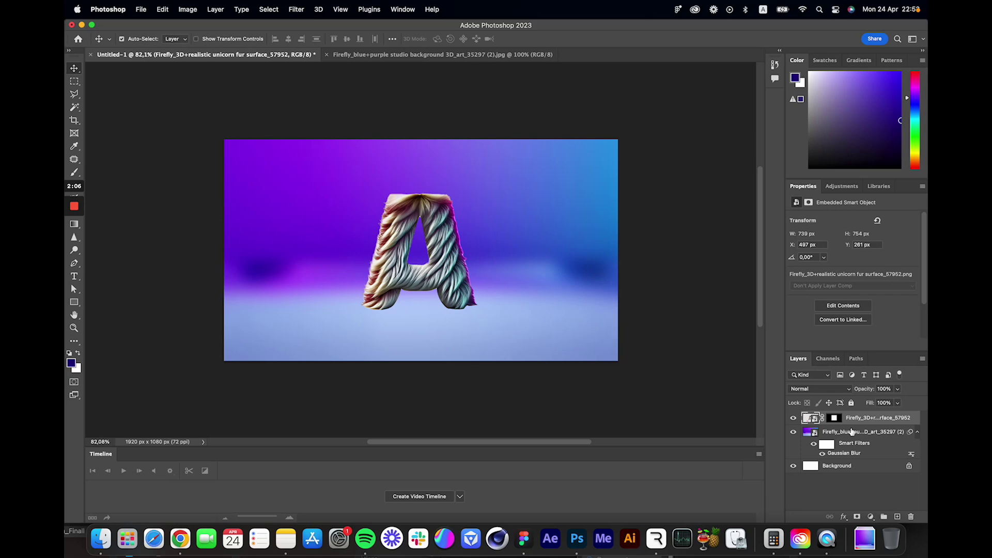
{"action": "left_click", "coordinate": [215, 10]}
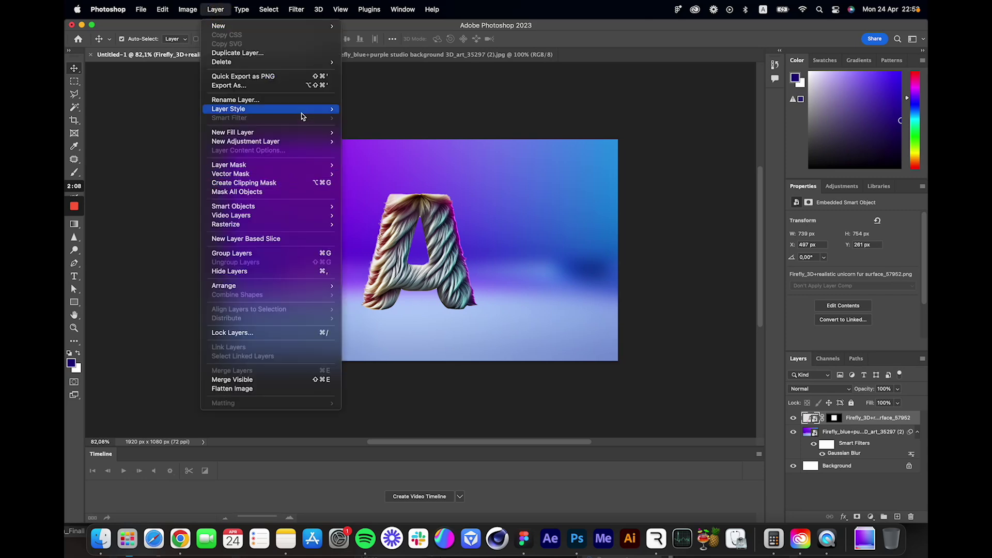
Step: Add an Overlay Inner Shadow to the A in pale cyan d2fdff, distance 31, size 40
{"action": "mouse_move", "coordinate": [301, 110]}
{"action": "left_click", "coordinate": [390, 141]}
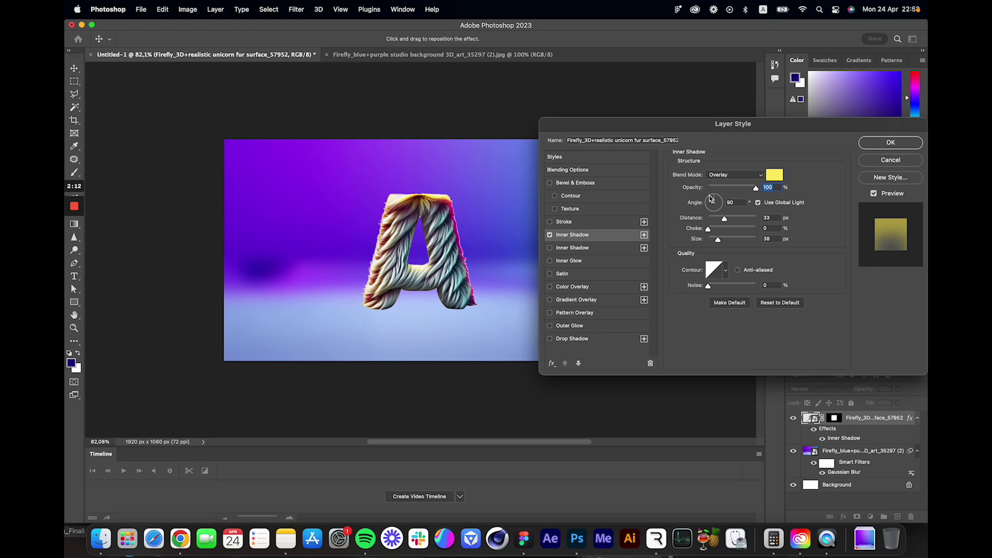
{"action": "left_click", "coordinate": [709, 199]}
{"action": "left_click", "coordinate": [774, 175]}
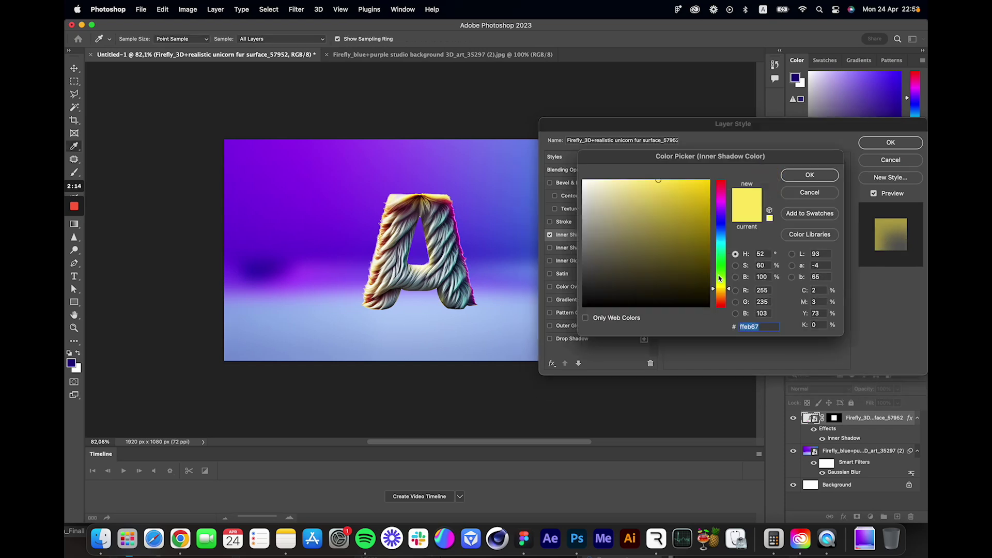
{"action": "left_click", "coordinate": [618, 181]}
{"action": "left_click_drag", "start_coordinate": [717, 255], "coordinate": [719, 245]}
{"action": "left_click", "coordinate": [604, 180]}
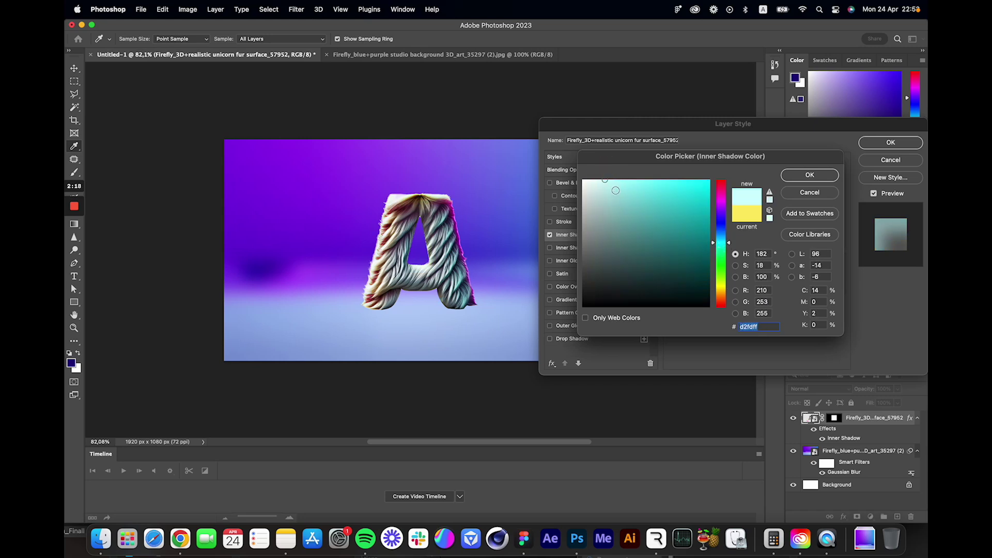
{"action": "key", "text": "Return"}
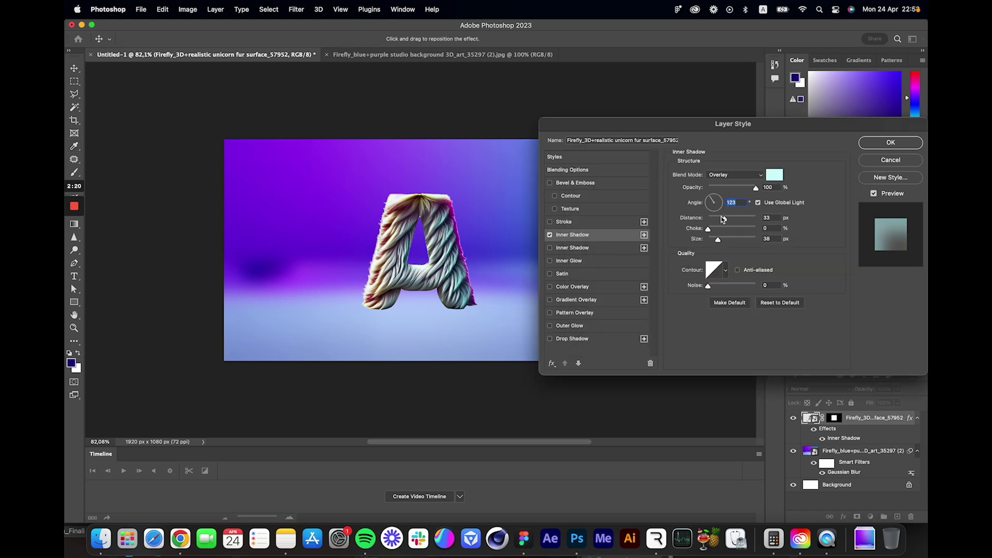
{"action": "left_click_drag", "start_coordinate": [722, 219], "coordinate": [703, 194]}
{"action": "left_click_drag", "start_coordinate": [723, 242], "coordinate": [719, 239]}
{"action": "left_click", "coordinate": [549, 236]}
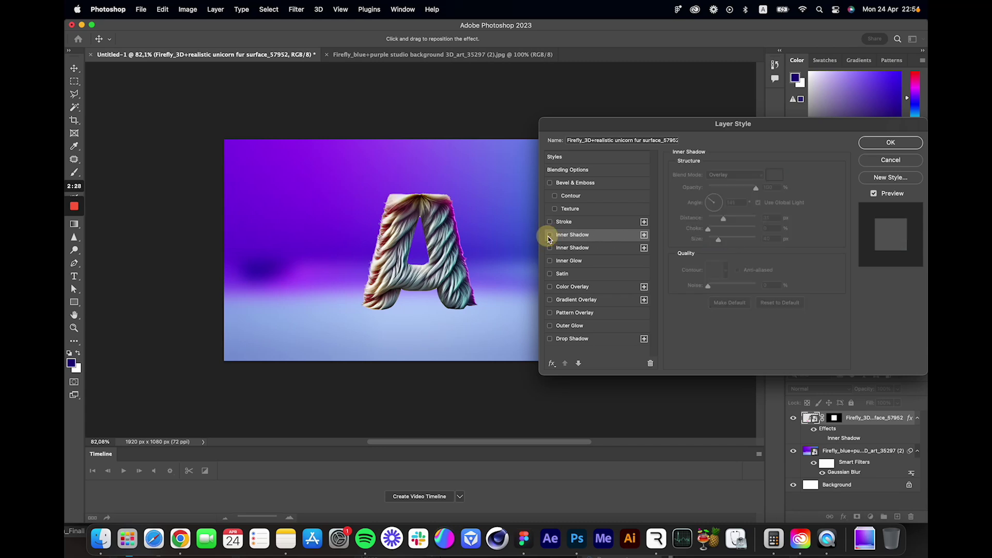
{"action": "left_click", "coordinate": [550, 236]}
{"action": "left_click", "coordinate": [549, 235]}
{"action": "left_click", "coordinate": [549, 235]}
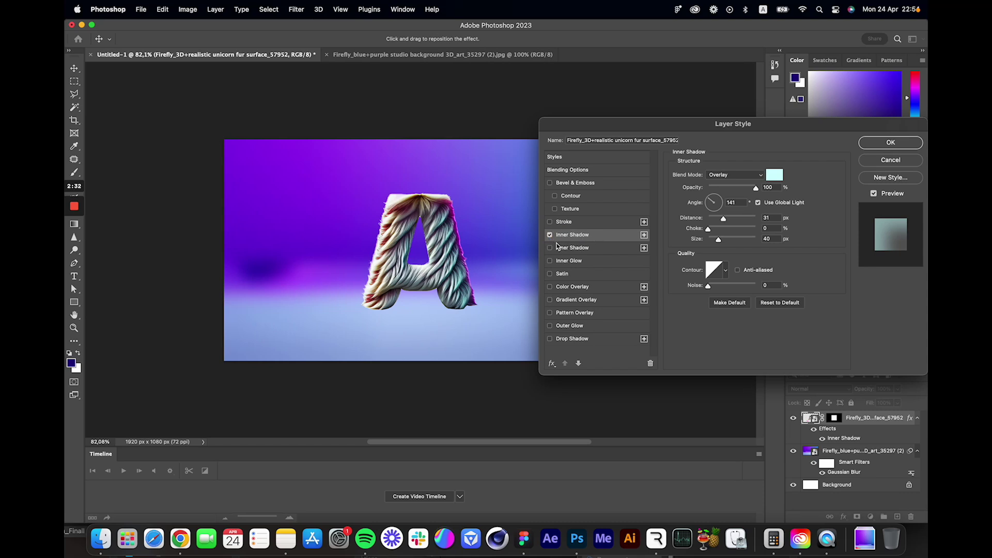
Step: Add a second white Inner Shadow at a 130° angle with size about 73
{"action": "left_click", "coordinate": [550, 248]}
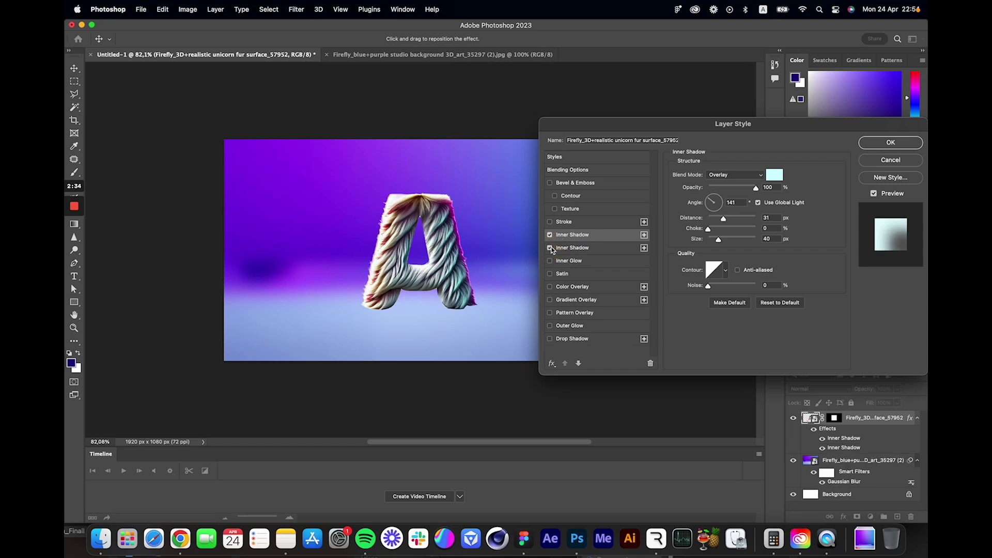
{"action": "left_click", "coordinate": [578, 248]}
{"action": "left_click", "coordinate": [711, 202]}
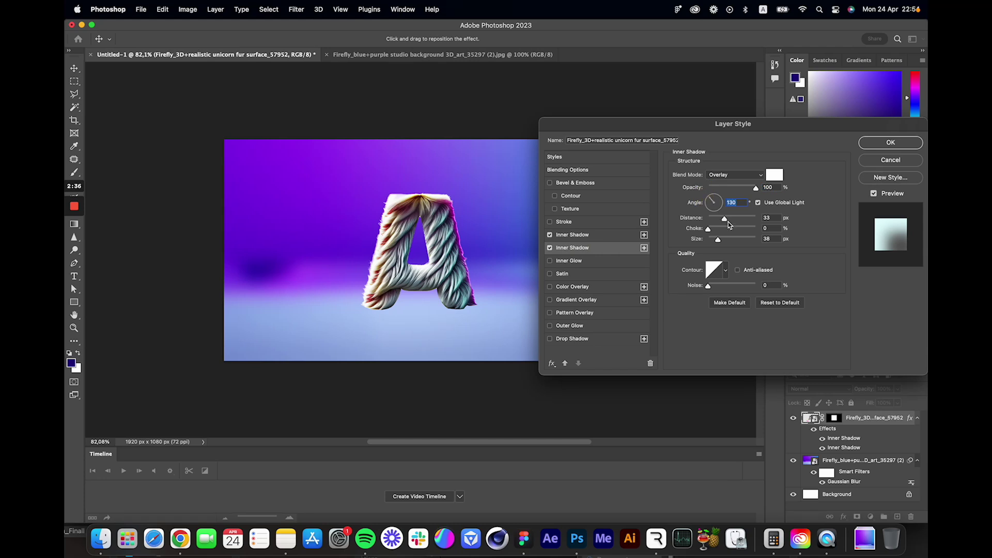
{"action": "left_click", "coordinate": [720, 240]}
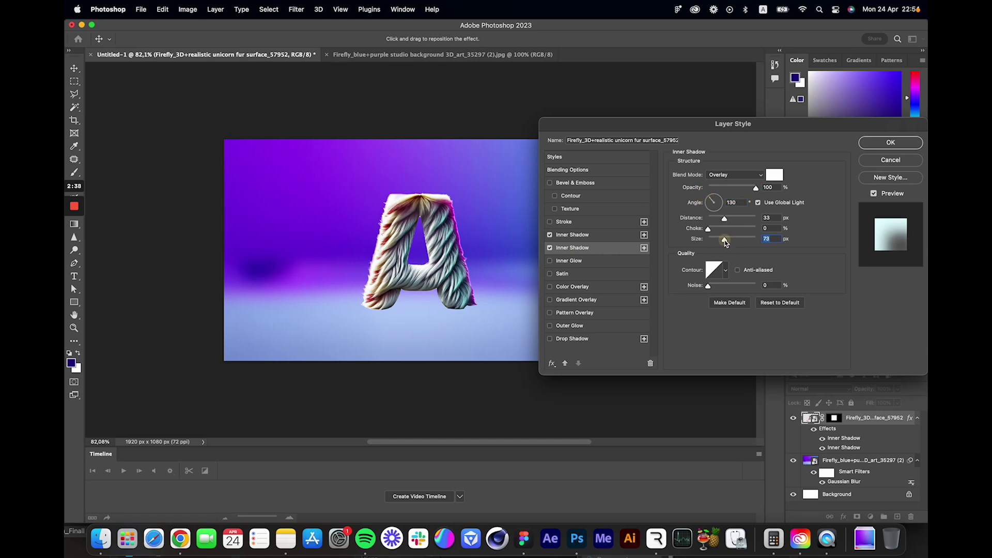
{"action": "left_click", "coordinate": [720, 239]}
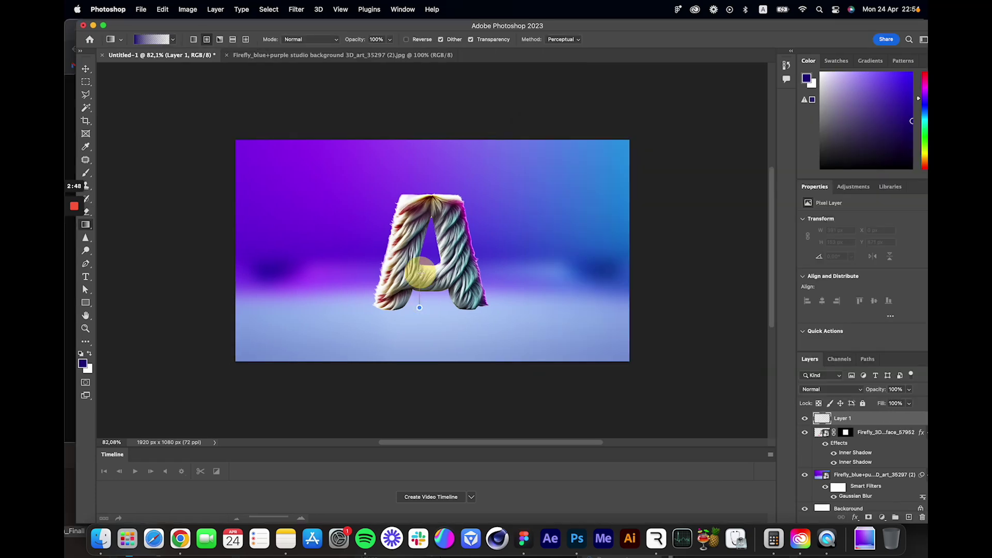
{"action": "left_click_drag", "start_coordinate": [419, 273], "coordinate": [419, 273]}
{"action": "key", "text": "super+z"}
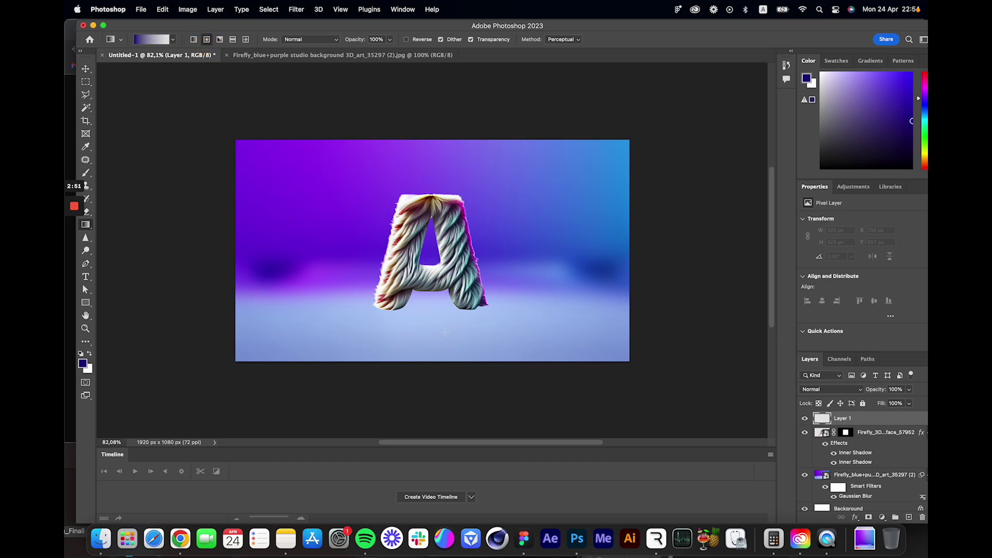
Step: Draw a flattened dark radial shadow under the A, plus a wider 64%-opacity duplicate
{"action": "left_click_drag", "start_coordinate": [425, 321], "coordinate": [517, 325]}
{"action": "key", "text": "super+t"}
{"action": "key", "text": "Return"}
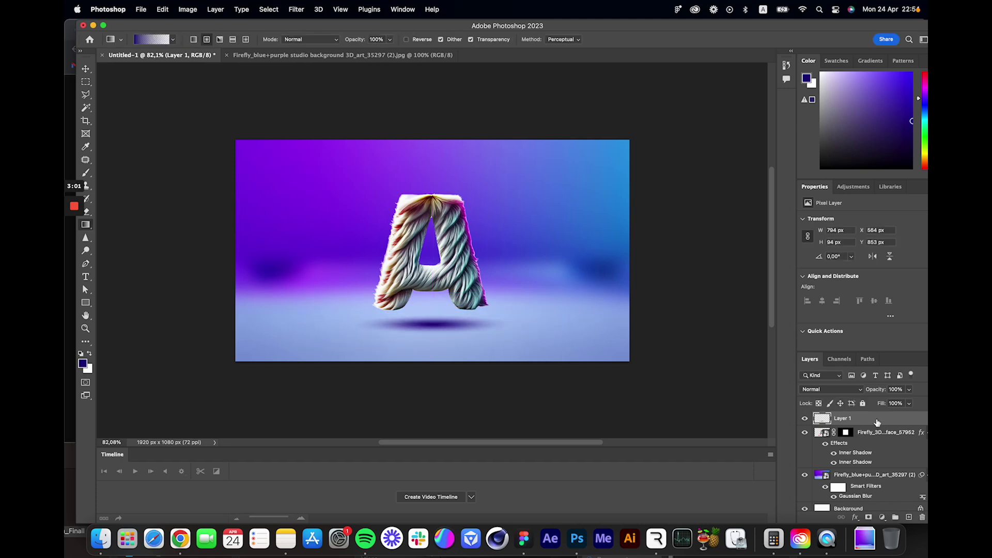
{"action": "key", "text": "super+j"}
{"action": "key", "text": "super+t"}
{"action": "left_click_drag", "start_coordinate": [518, 314], "coordinate": [551, 312]}
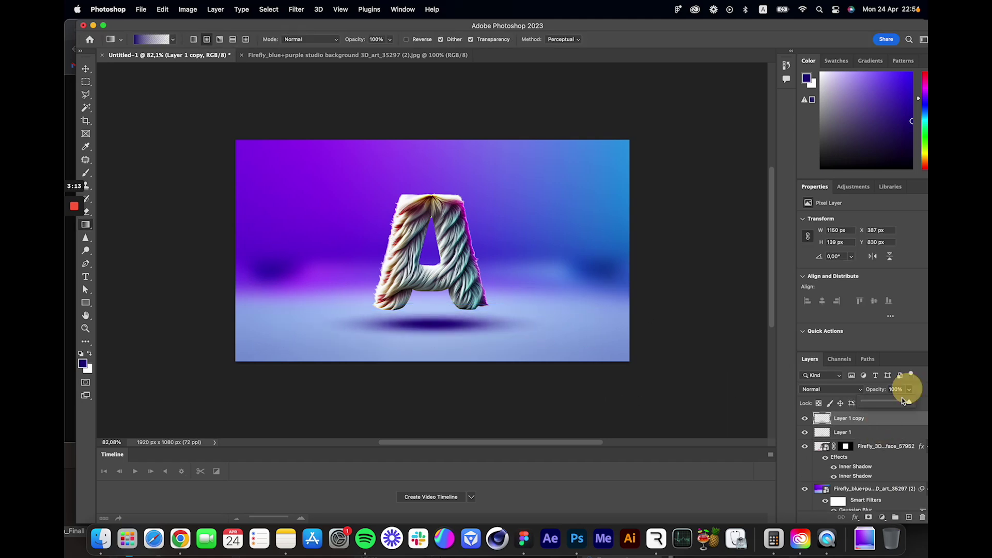
{"action": "mouse_move", "coordinate": [908, 388]}
{"action": "left_mouse_down"}
{"action": "mouse_move", "coordinate": [892, 428]}
{"action": "mouse_move", "coordinate": [899, 404]}
{"action": "mouse_move", "coordinate": [880, 404]}
{"action": "mouse_move", "coordinate": [903, 405]}
{"action": "left_mouse_up"}
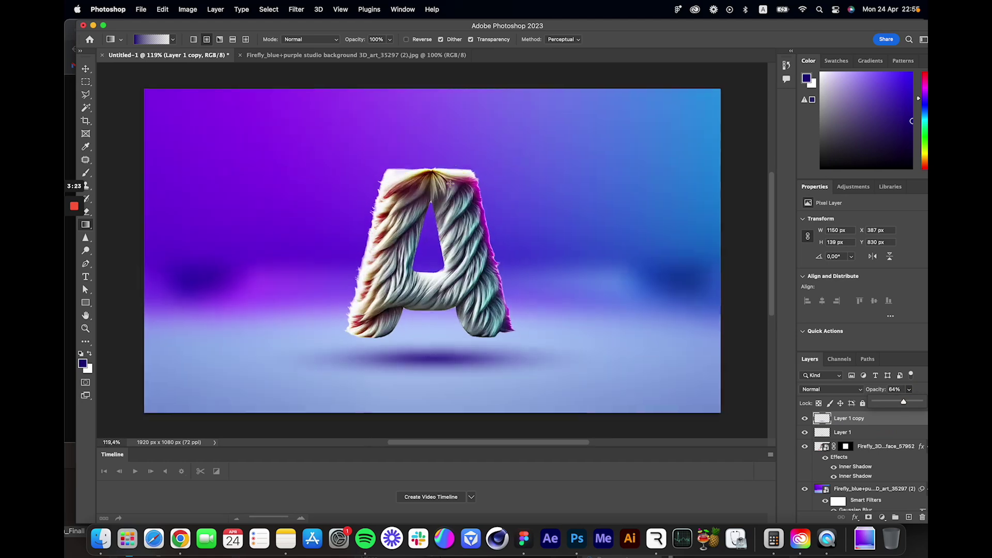
{"action": "scroll", "coordinate": [449, 183], "scroll_direction": "up", "scroll_amount": 1}
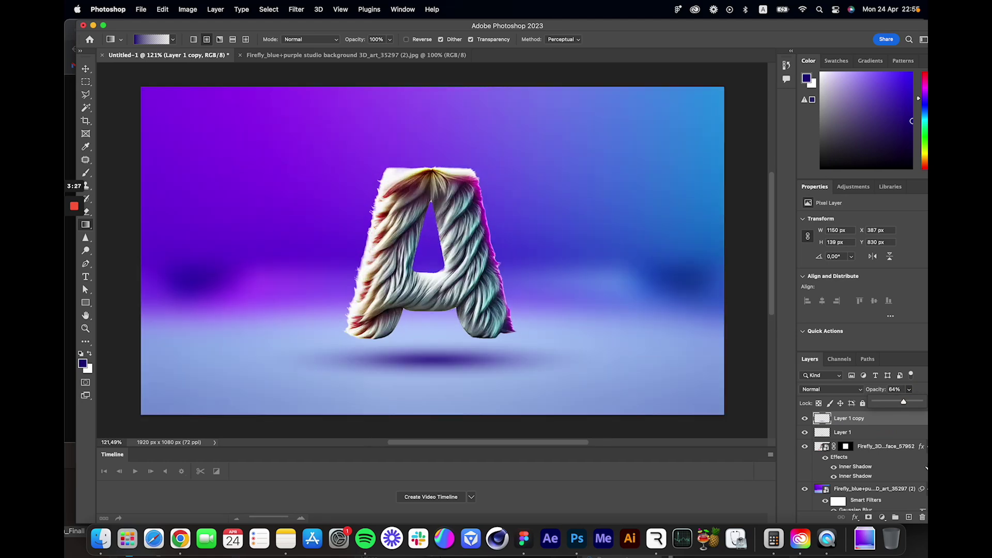
{"action": "left_click", "coordinate": [876, 434], "text": "shift"}
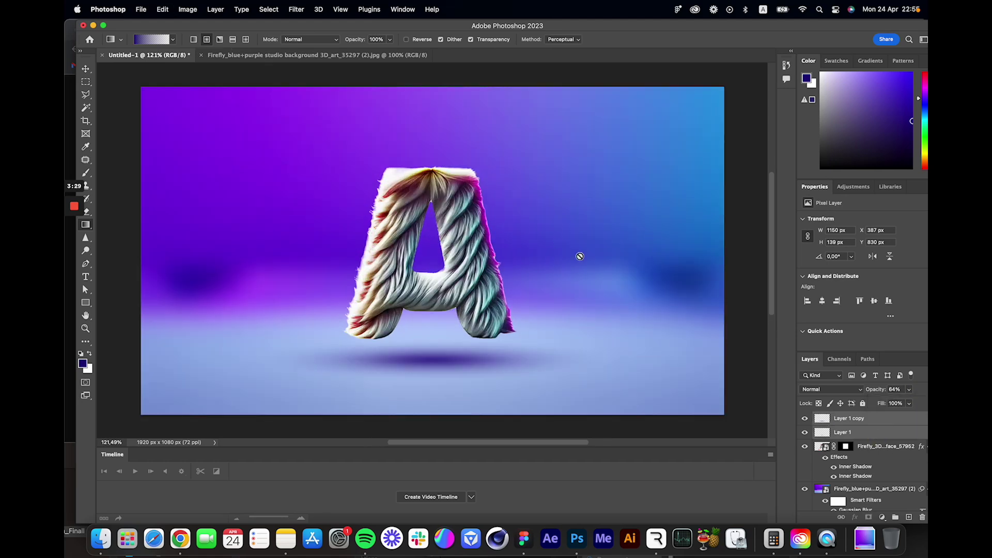
{"action": "scroll", "coordinate": [558, 259], "scroll_direction": "down", "scroll_amount": 3}
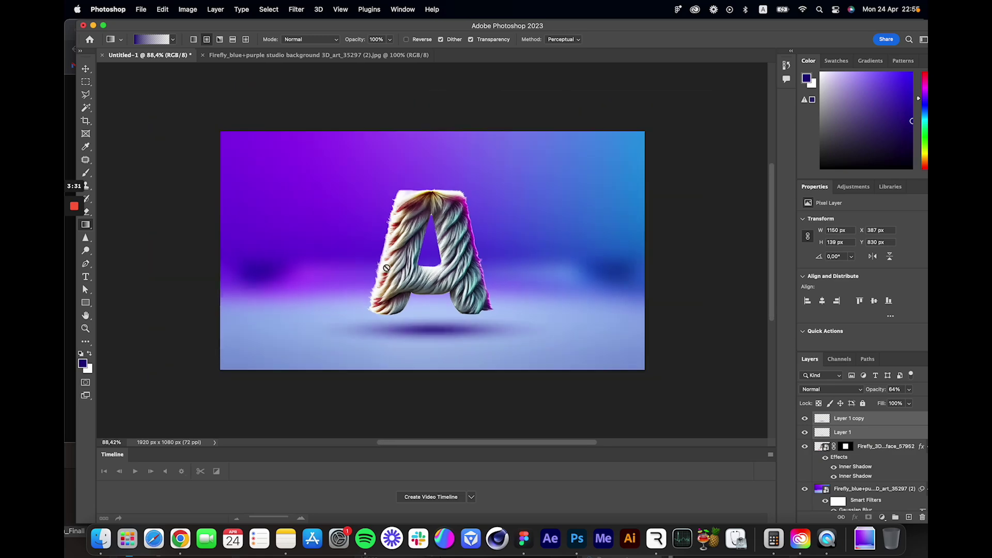
{"action": "mouse_move", "coordinate": [73, 266]}
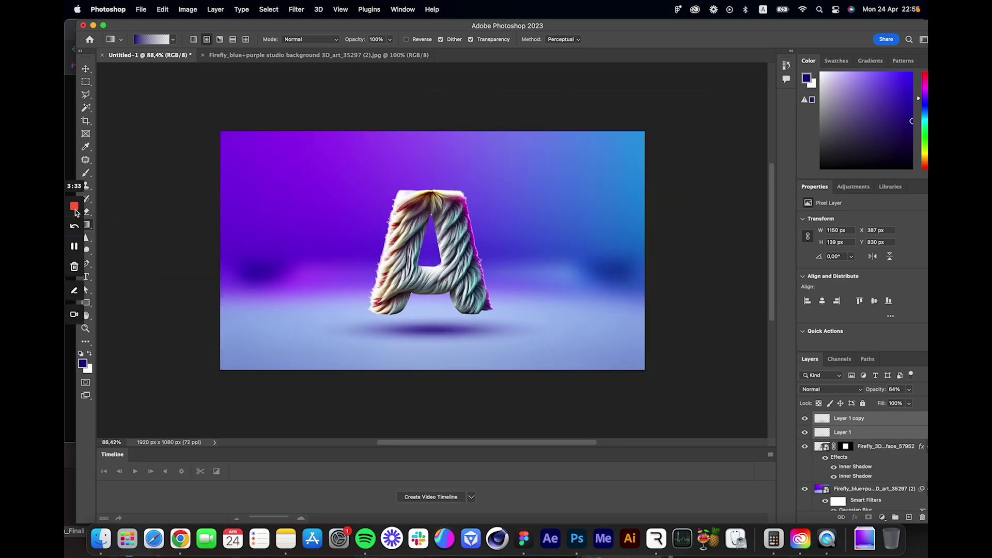